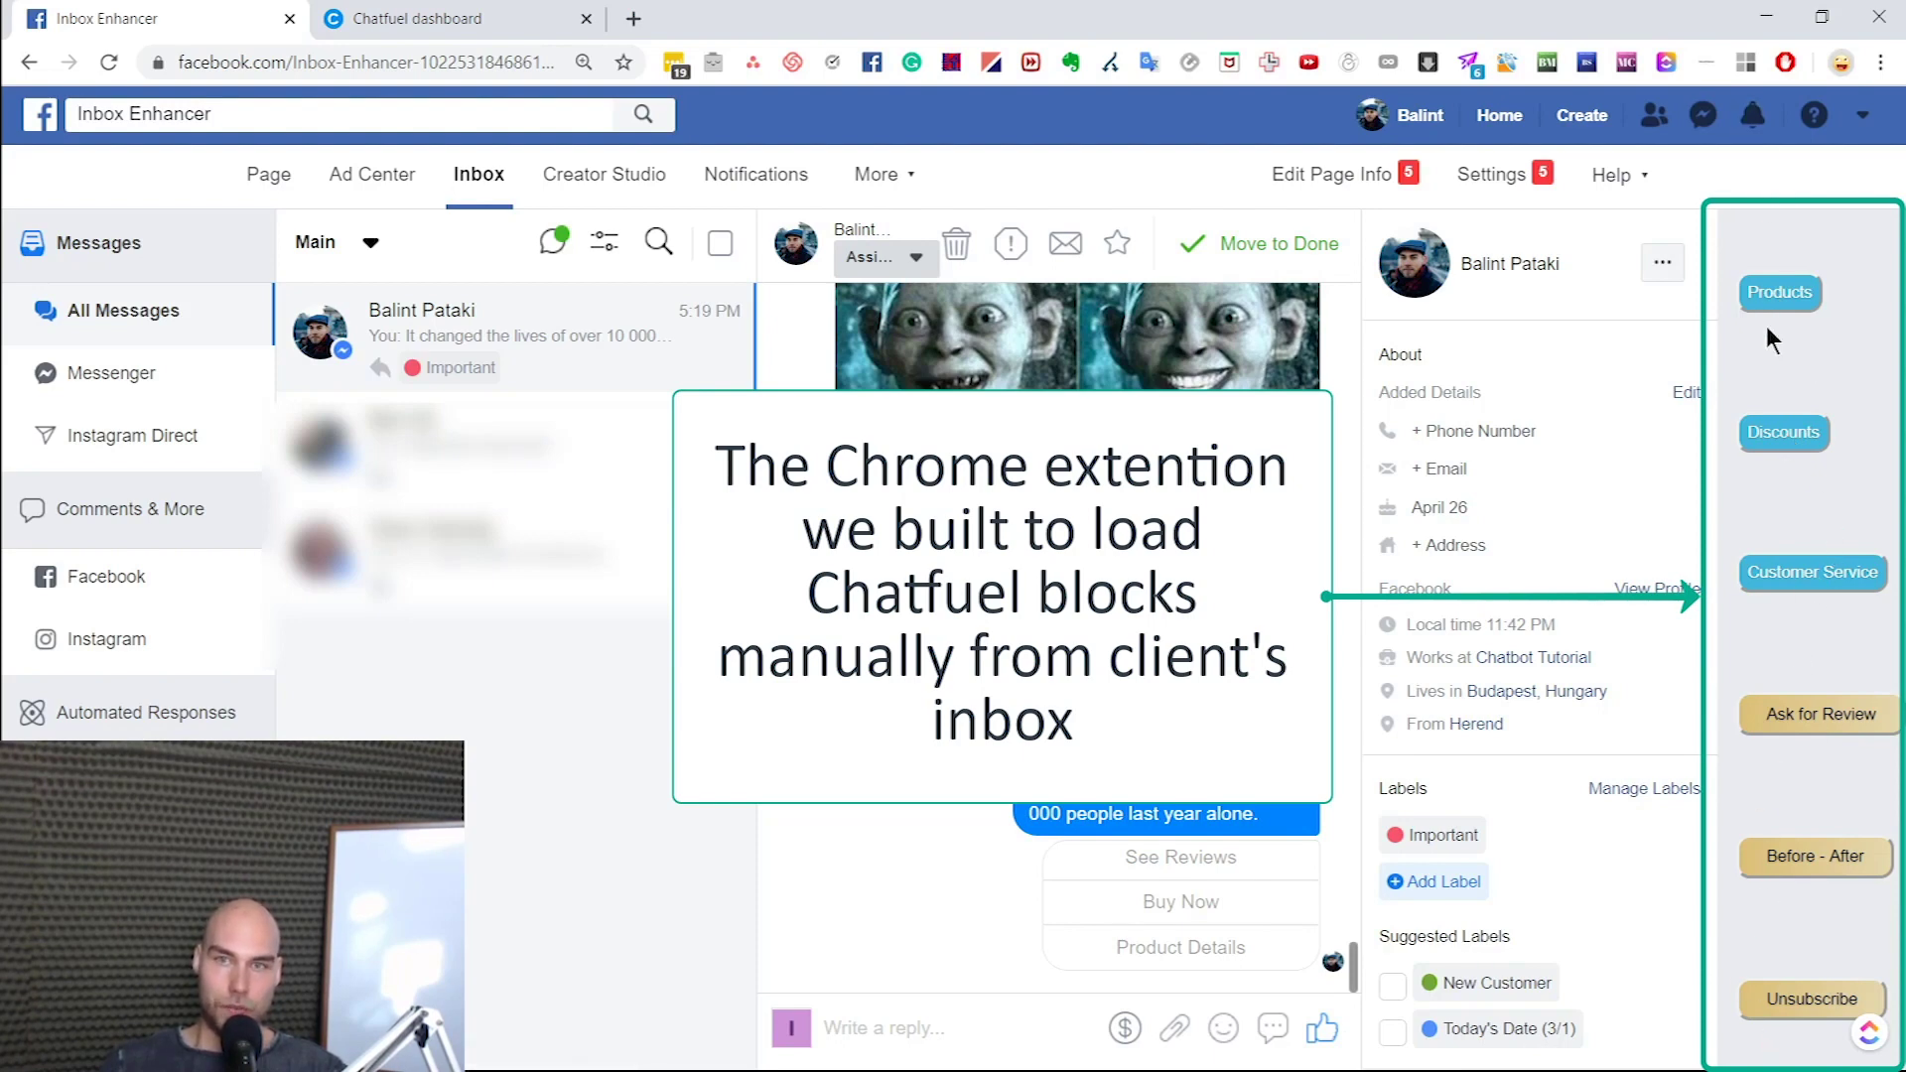
Check the Bestseller block's title in Chatfuel, then list the Products blocks in the inbox sidebar.
click(1781, 296)
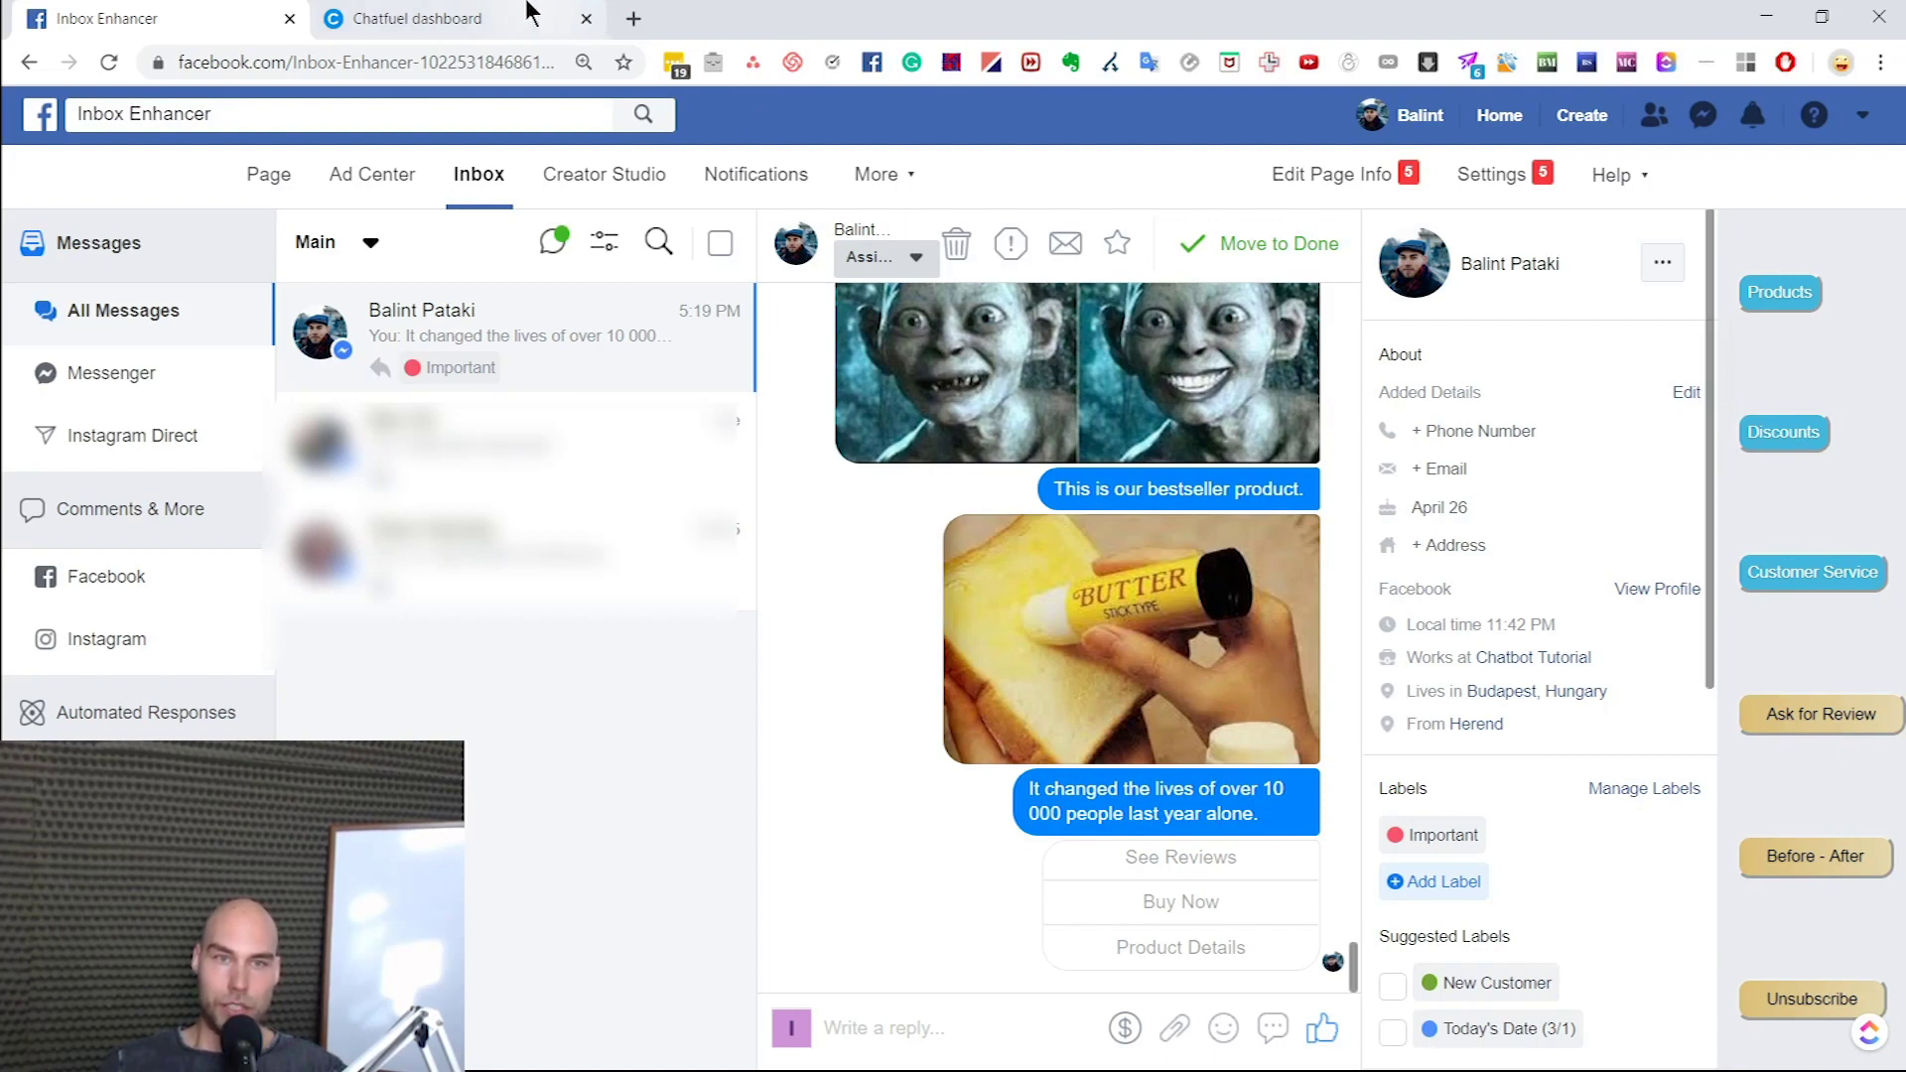
click(447, 17)
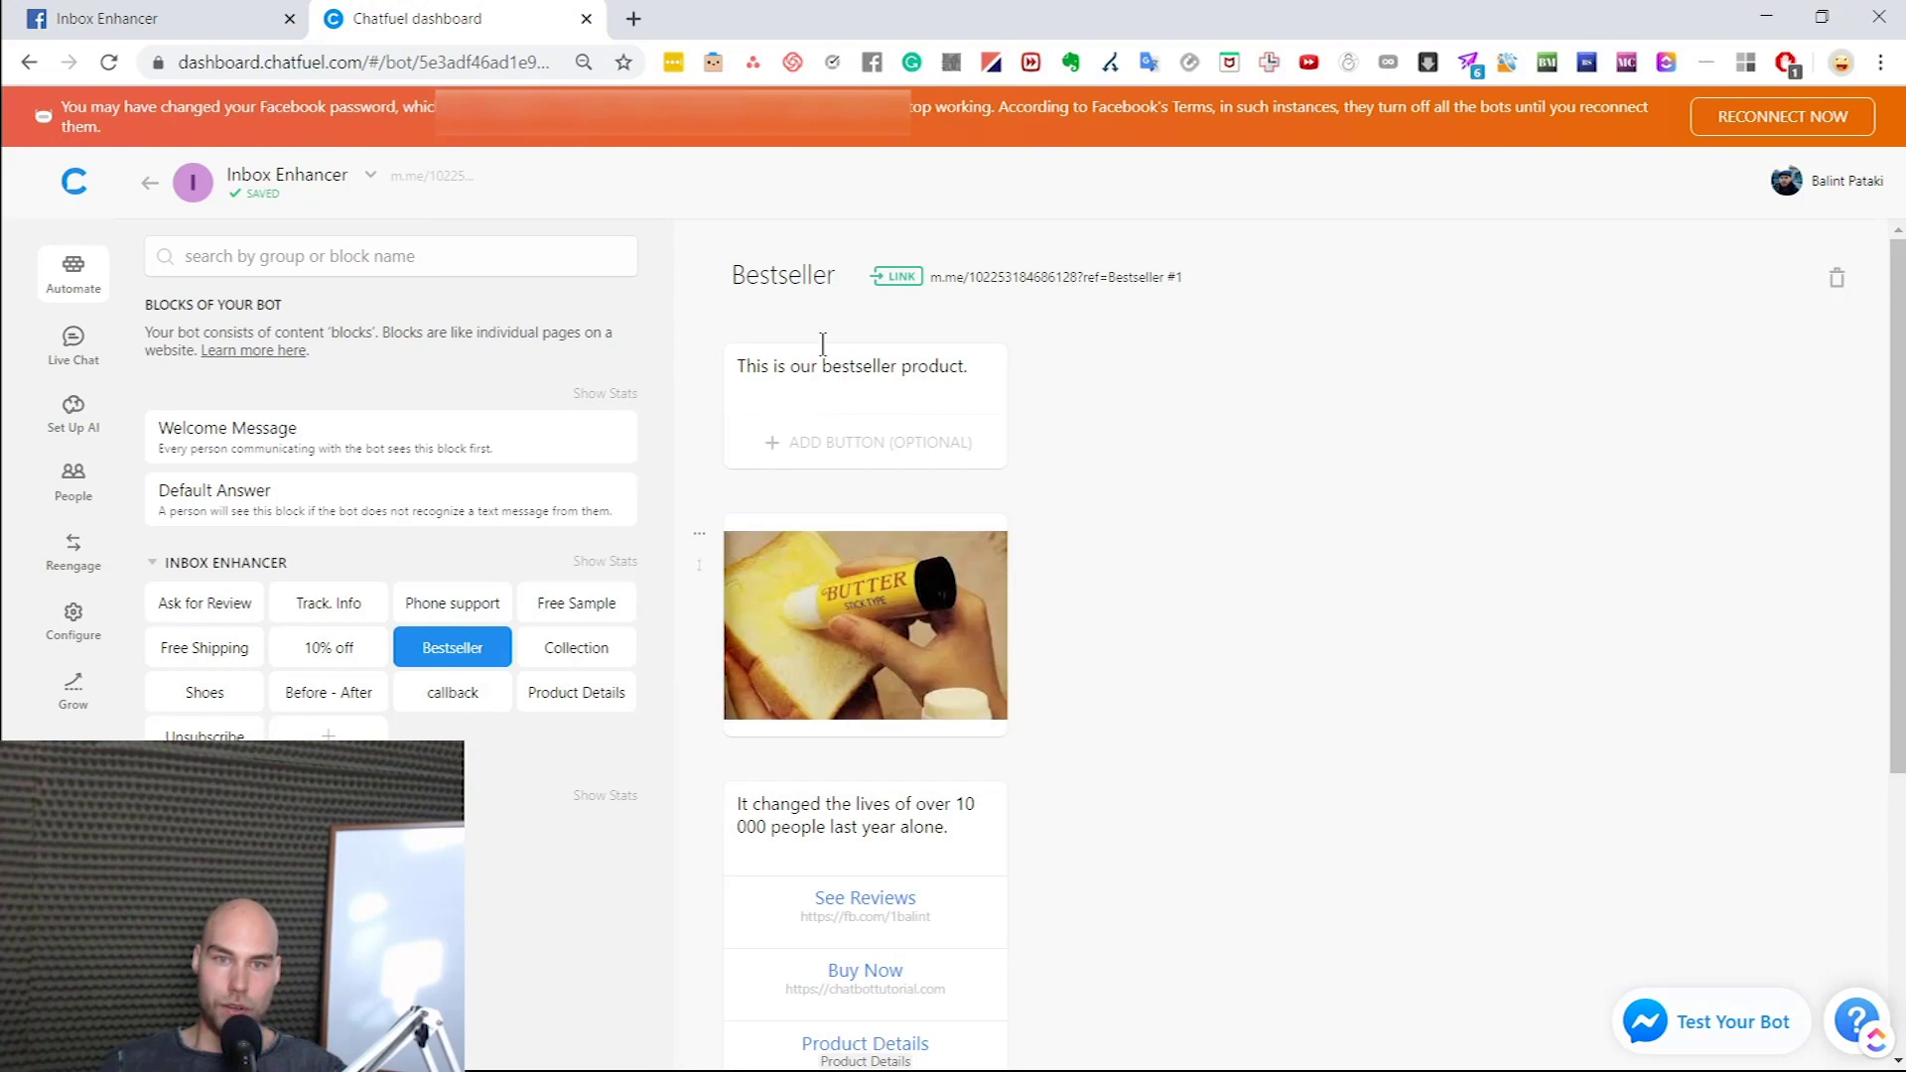
click(775, 257)
click(1339, 427)
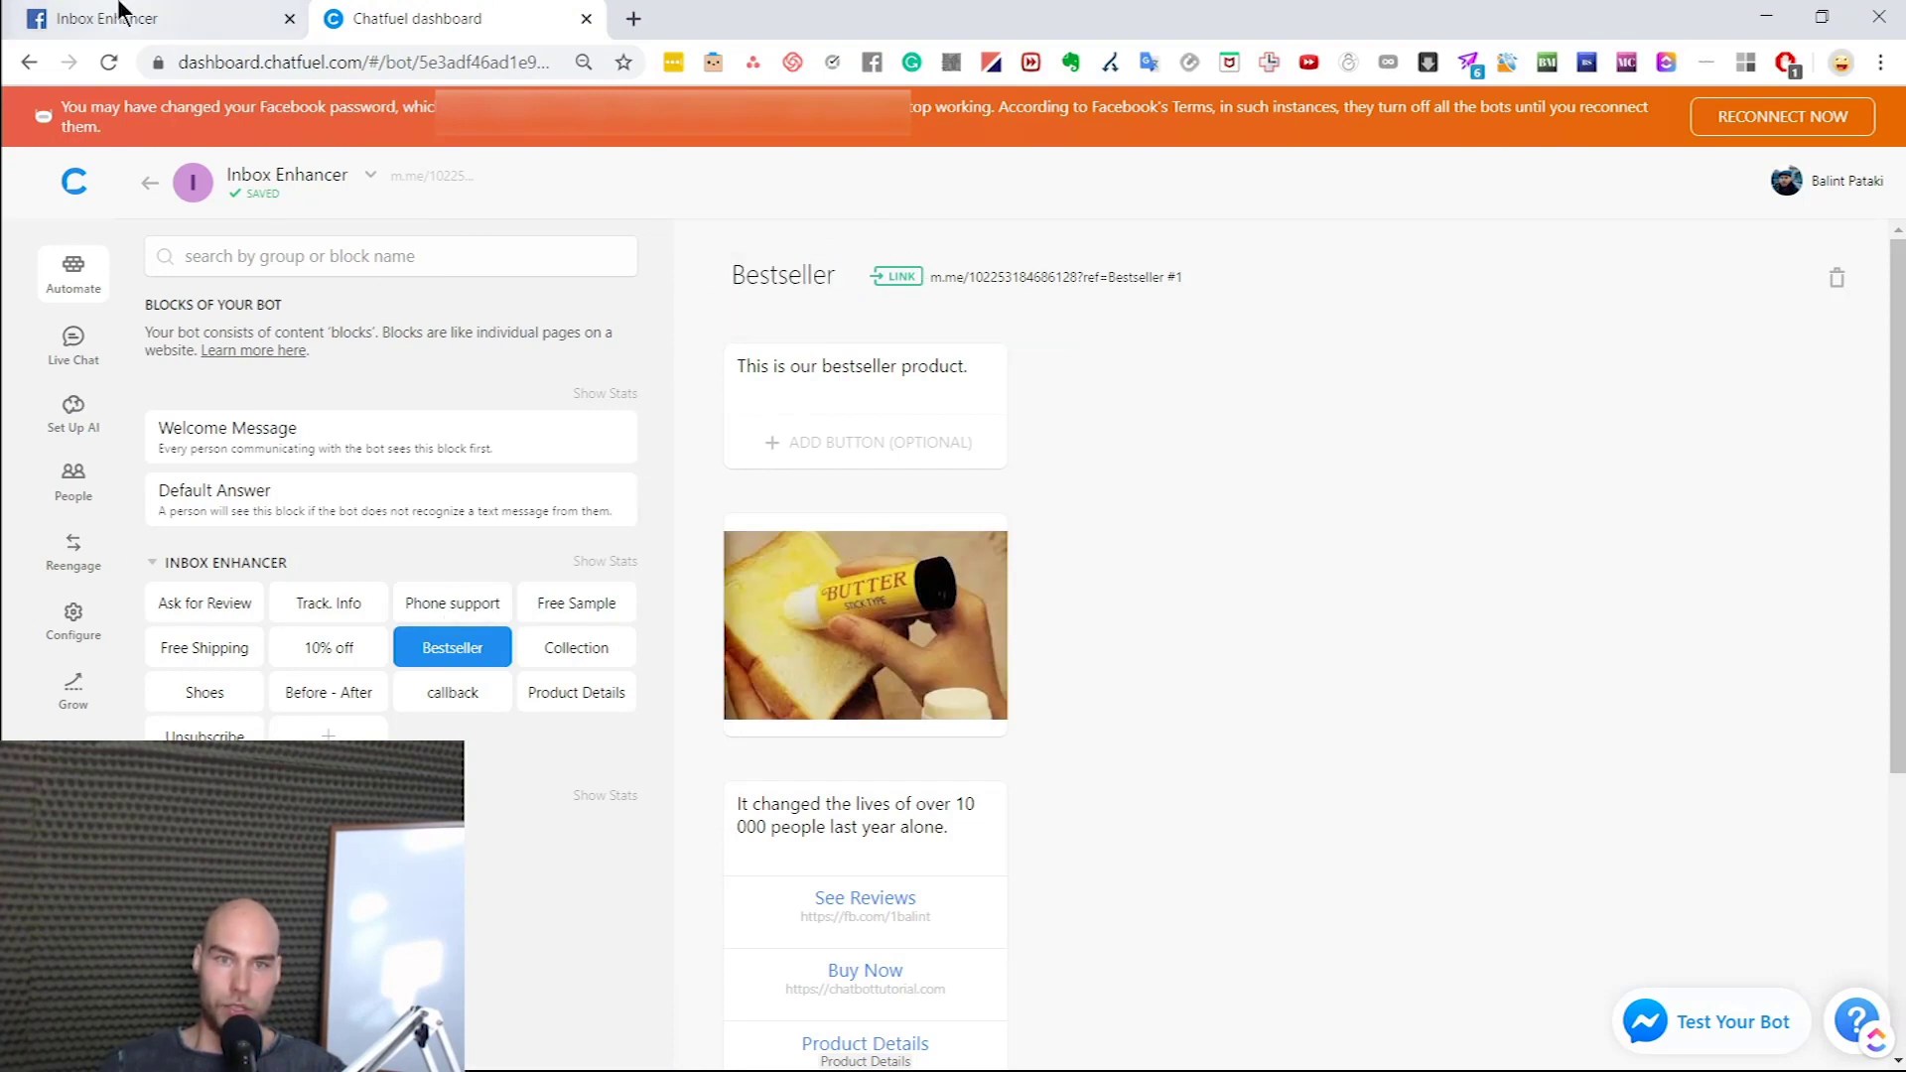
click(208, 17)
click(1772, 296)
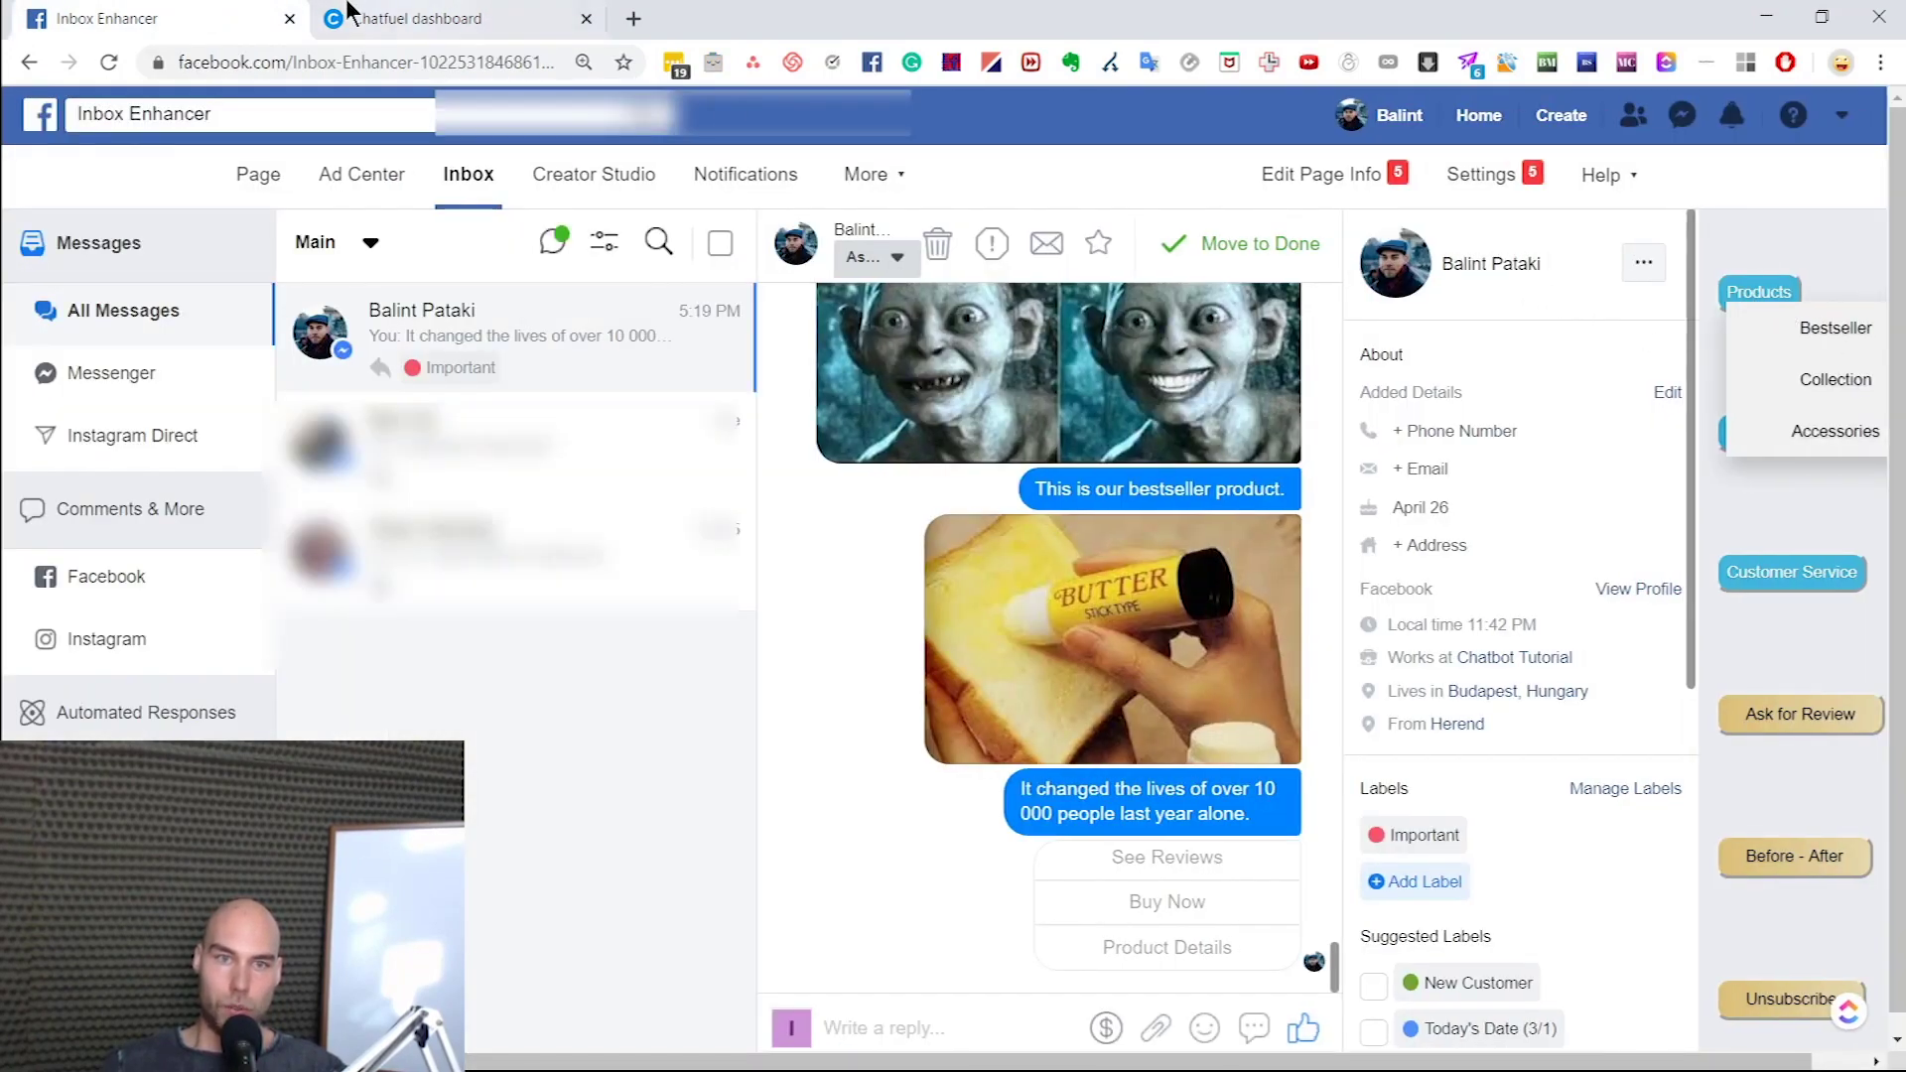
Glance at the Chatfuel dashboard, then close the Products block list in the inbox.
click(417, 18)
click(188, 12)
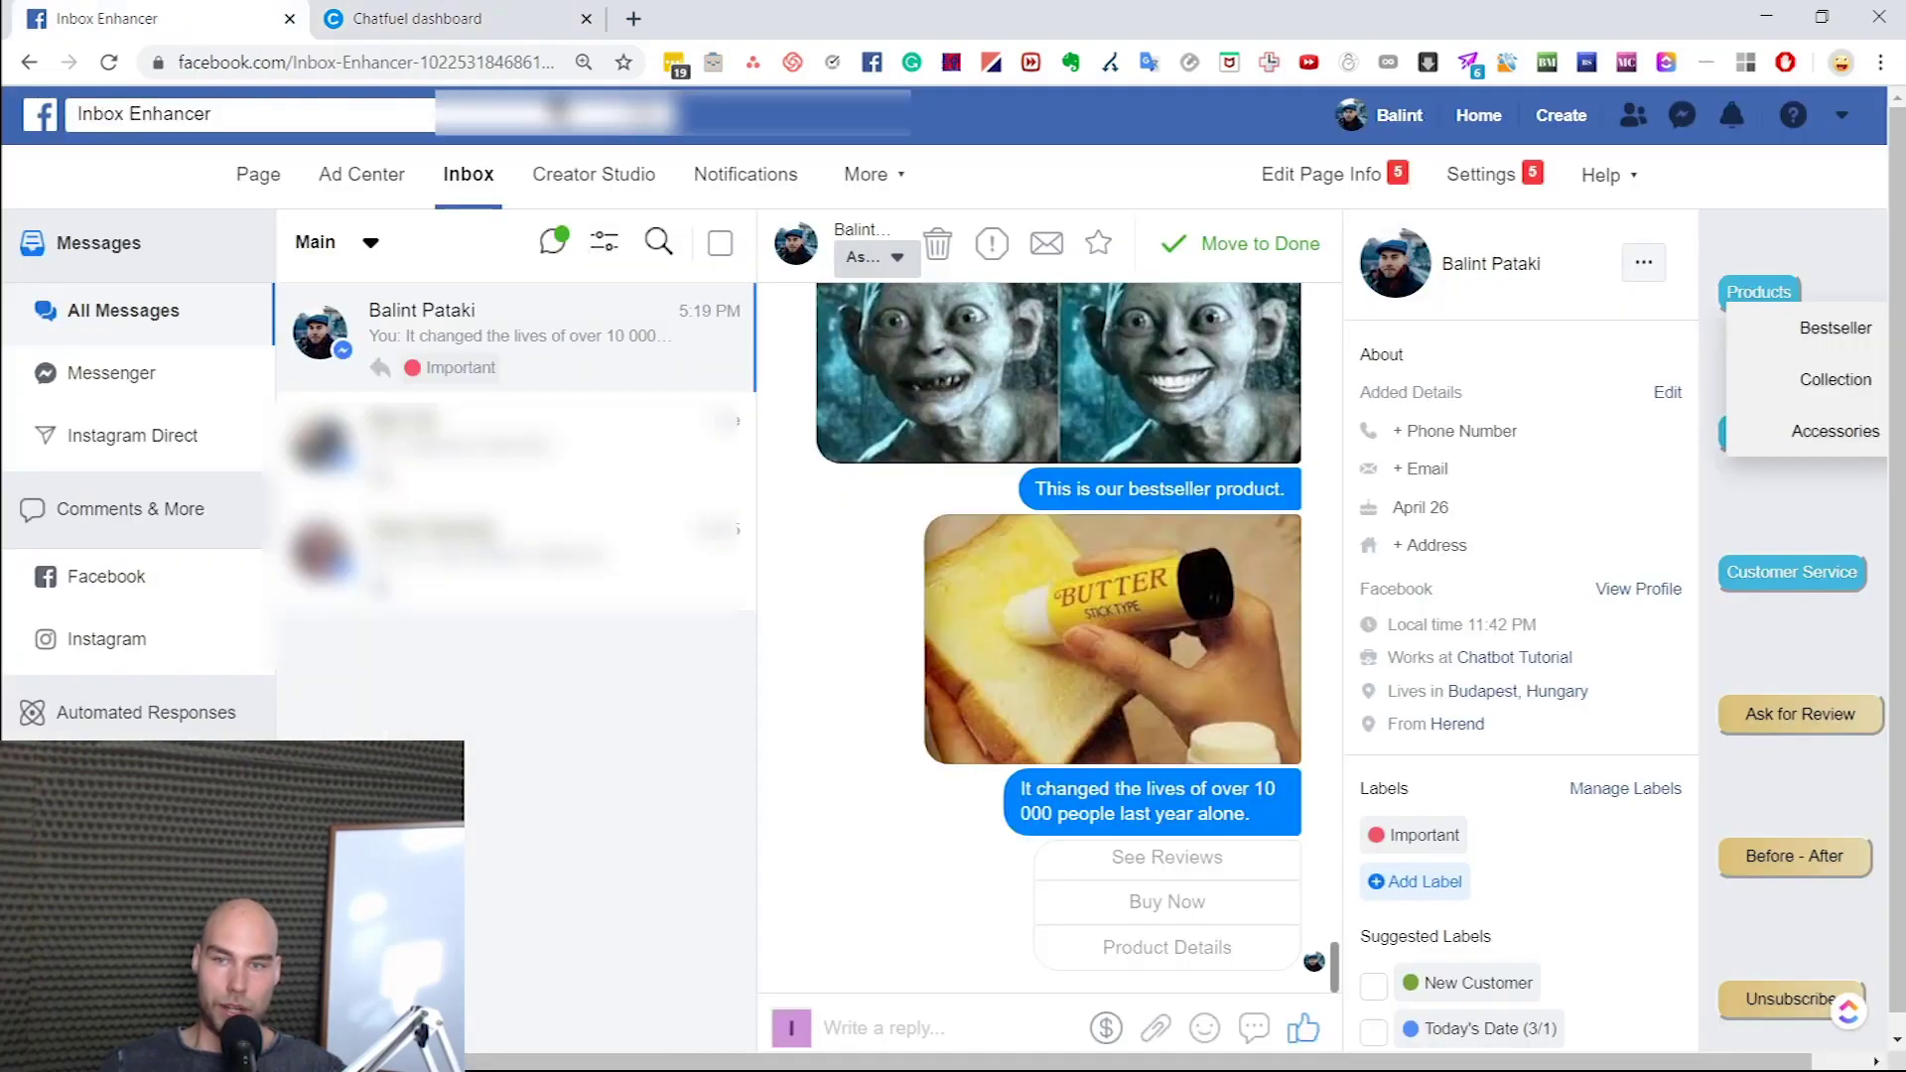
click(1812, 373)
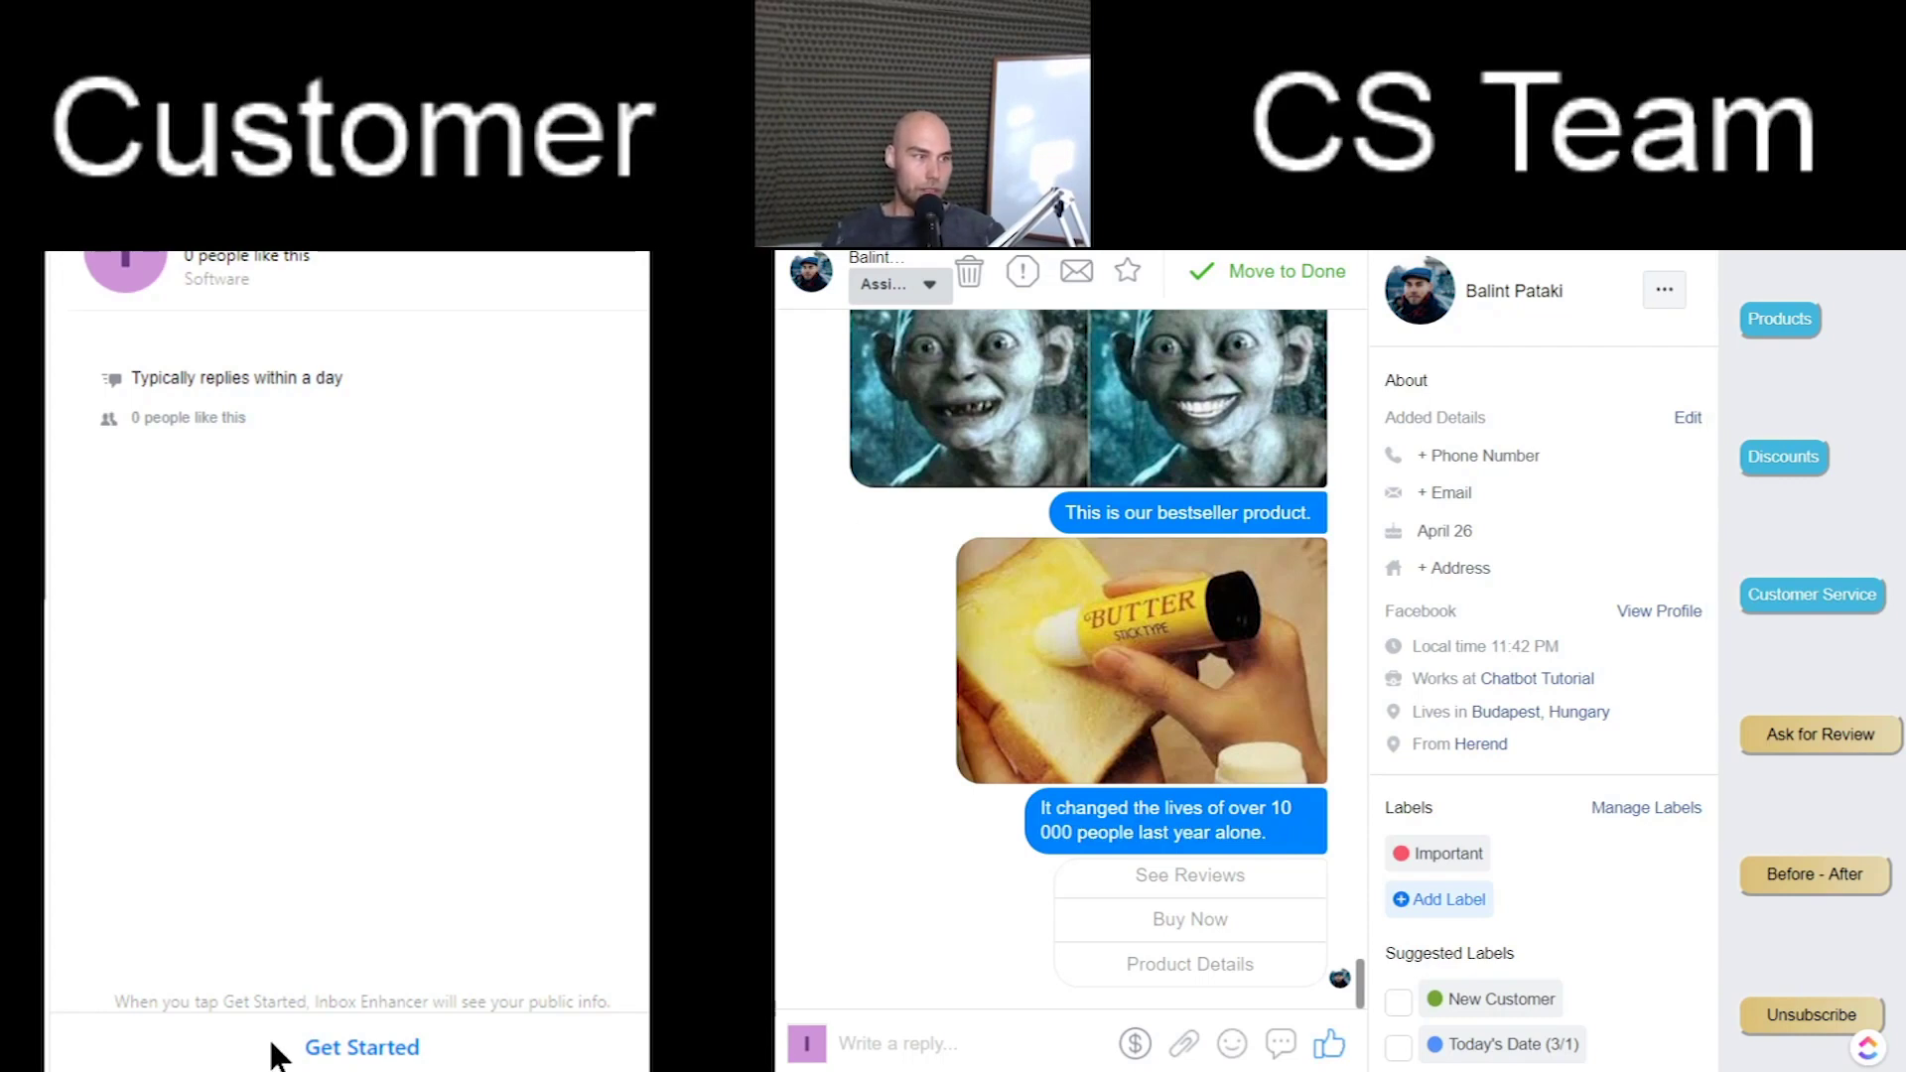
Start the customer's chat and send 'I'm looking for a fun gift' as the customer.
click(347, 1052)
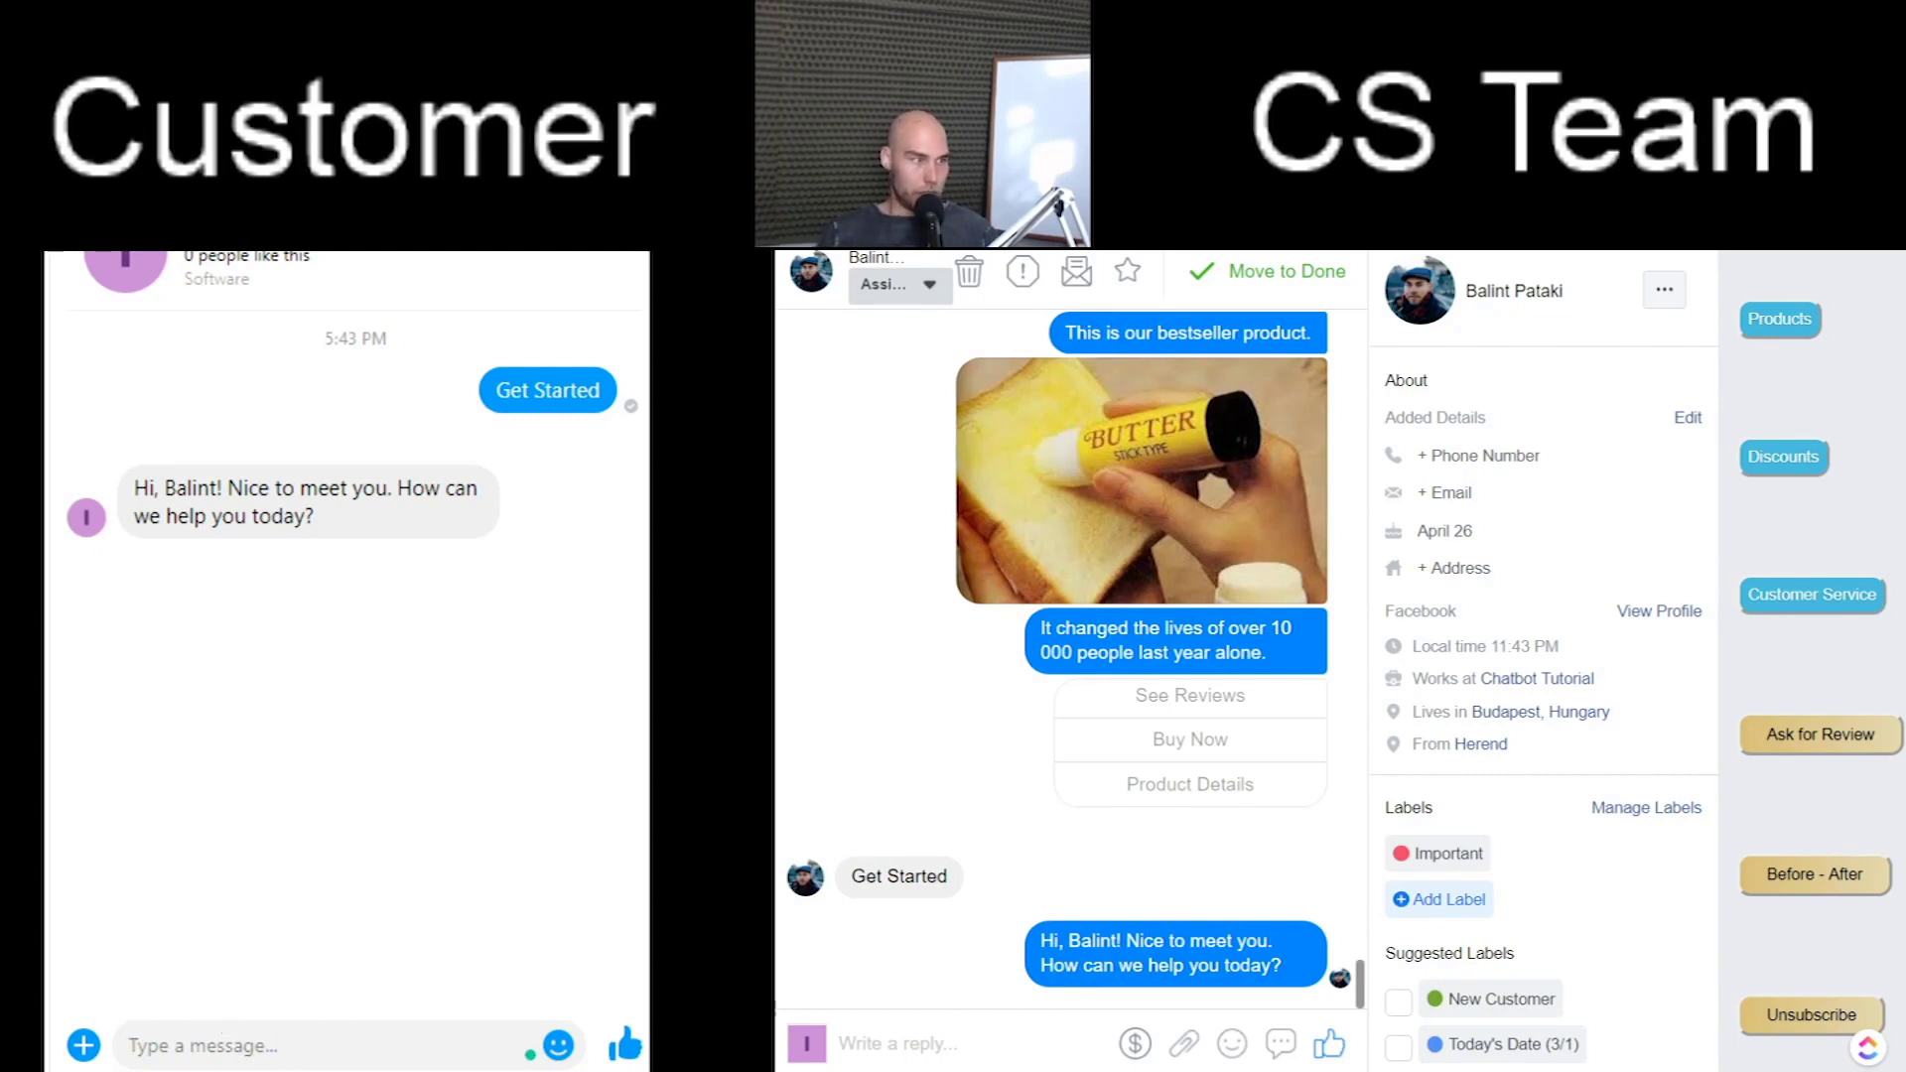
text(I'm loo)
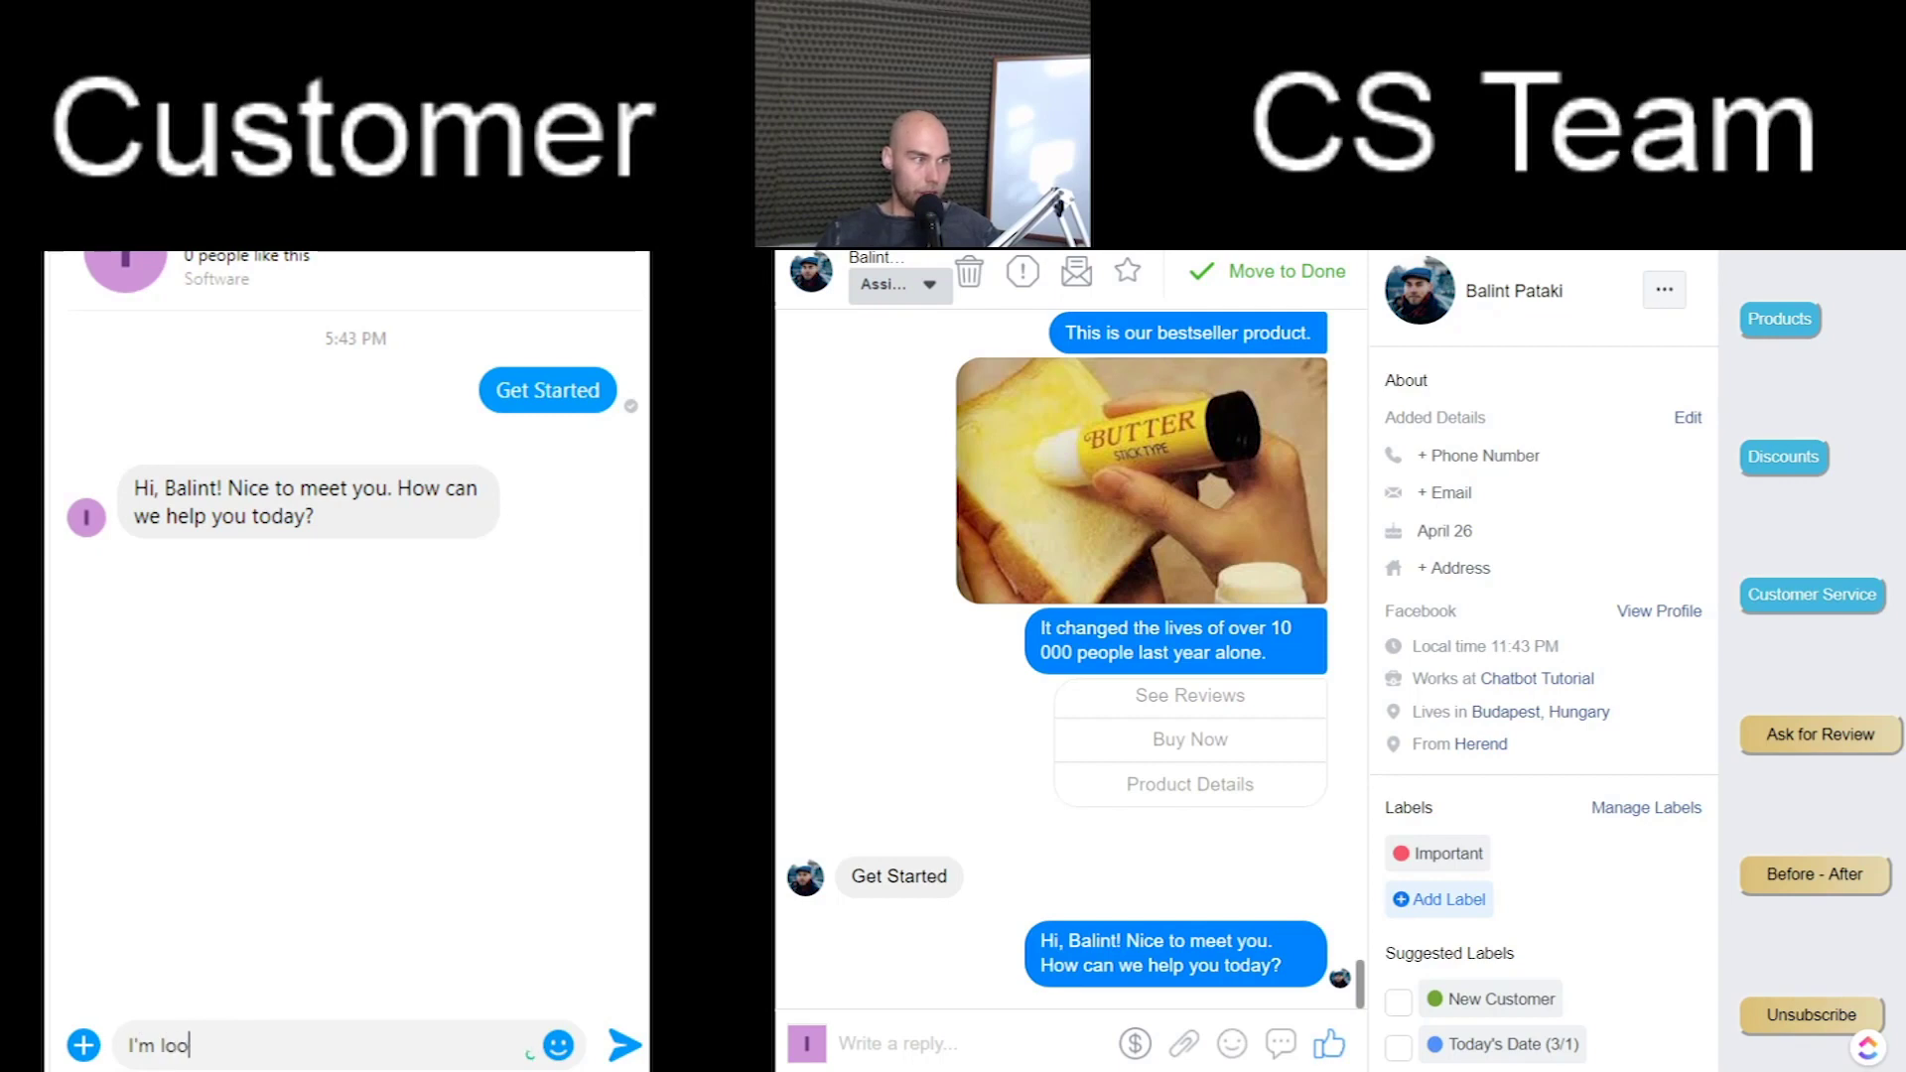
text(king for a fun gift)
key(Return)
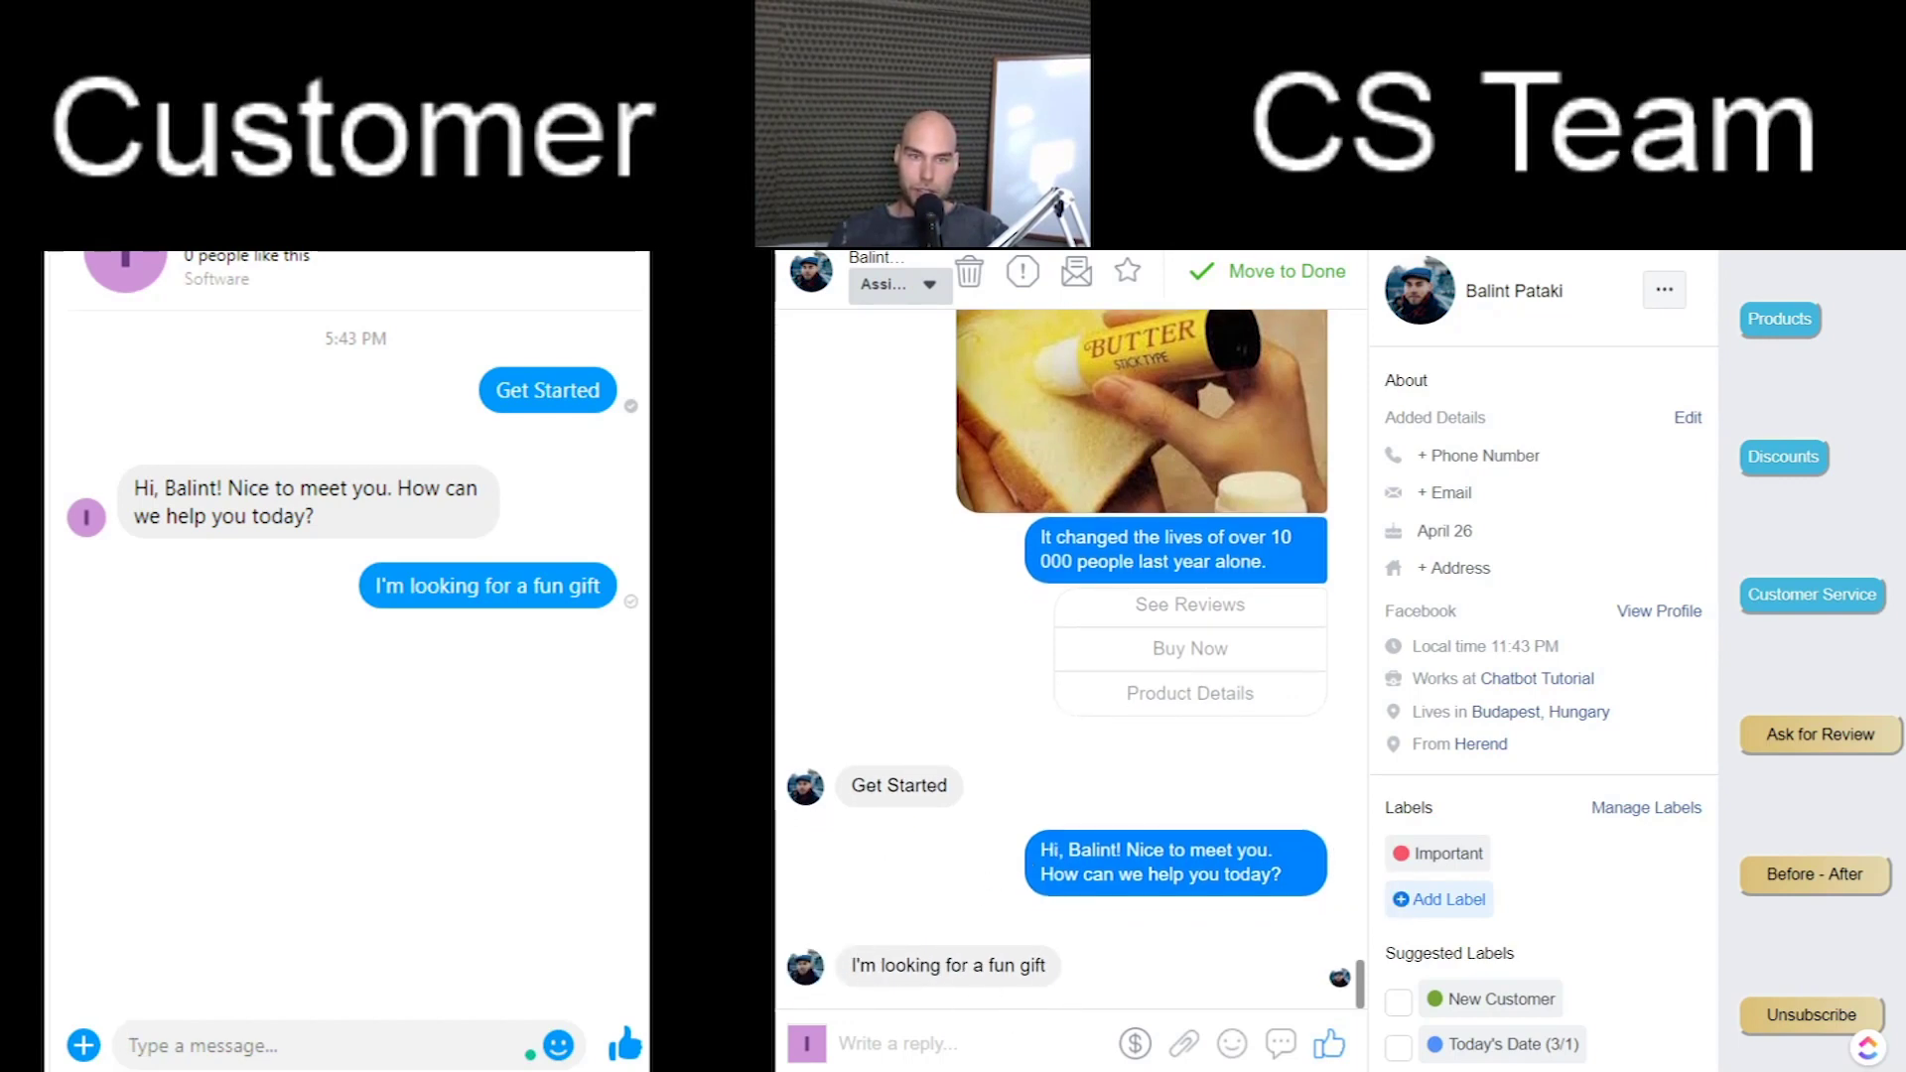
Answer the customer from the page with 'sure'.
click(896, 1062)
text(sure, let me show you)
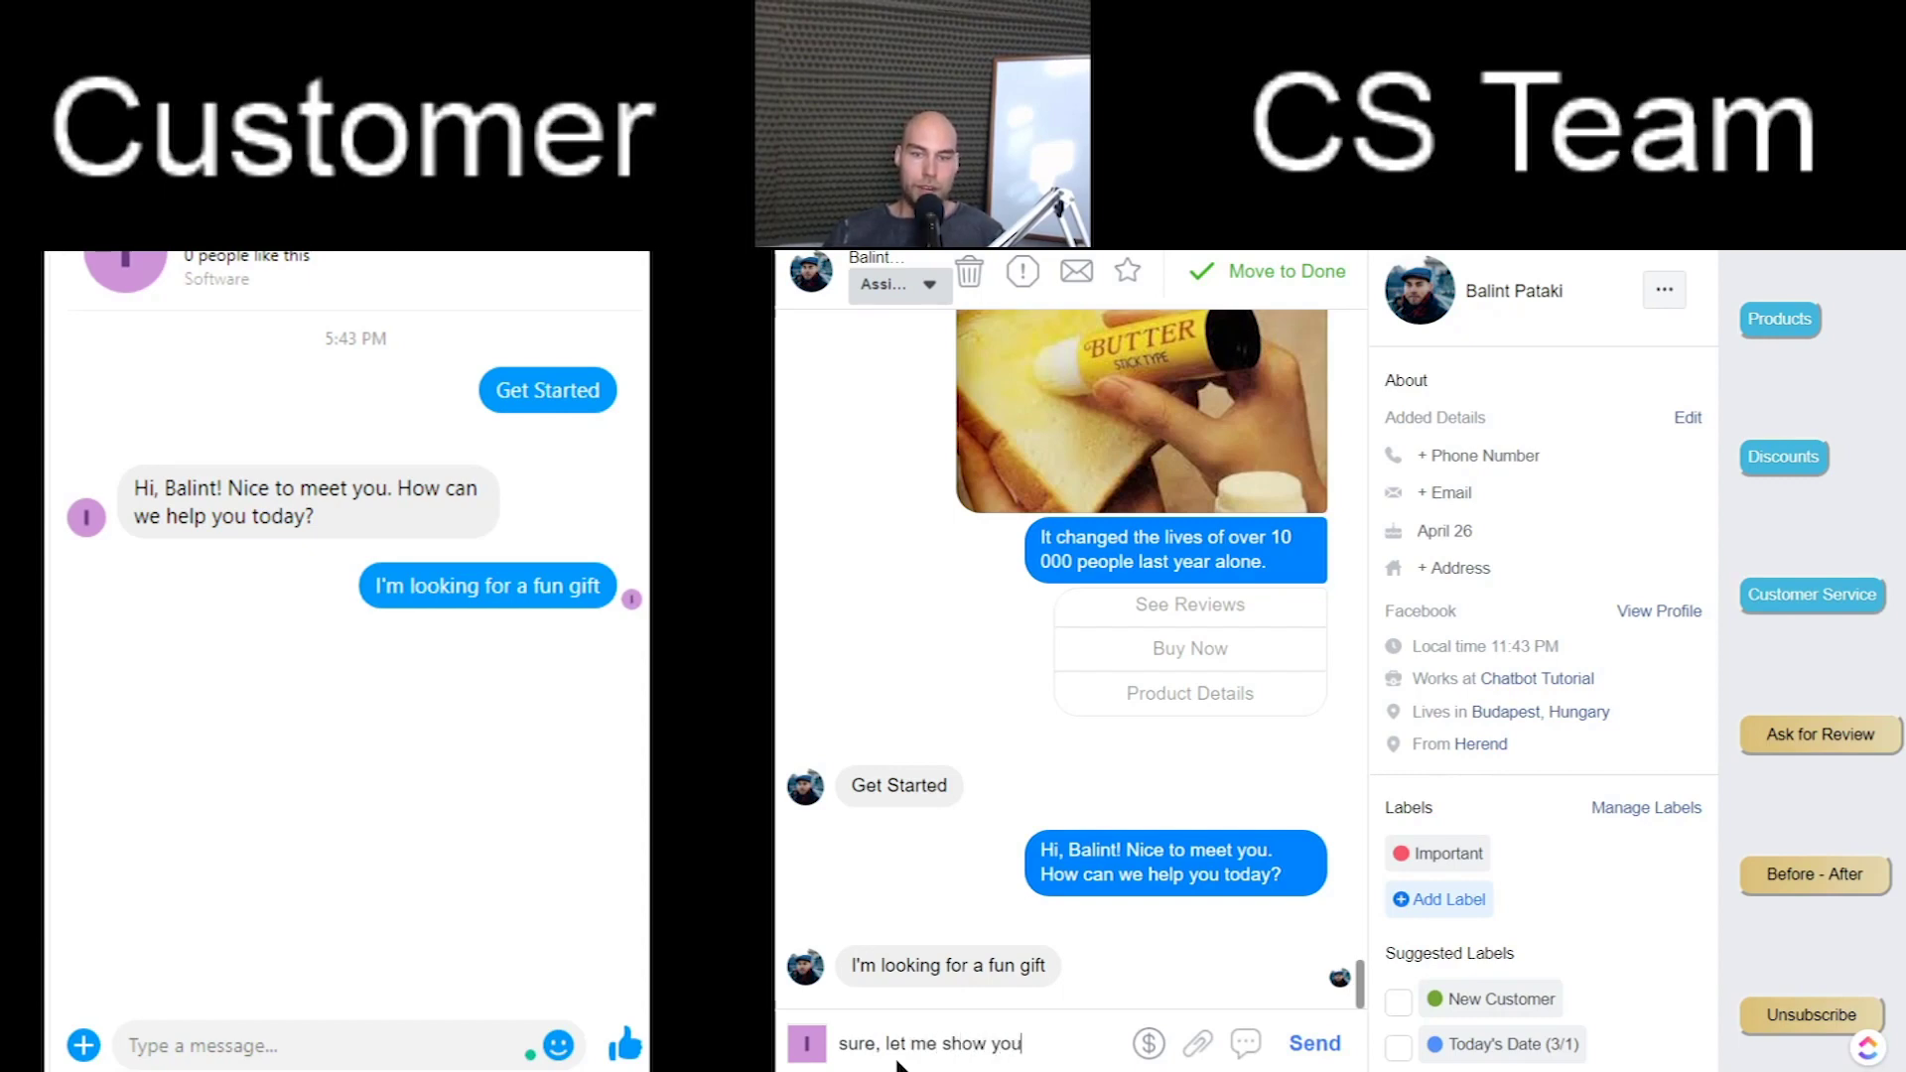
key(Return)
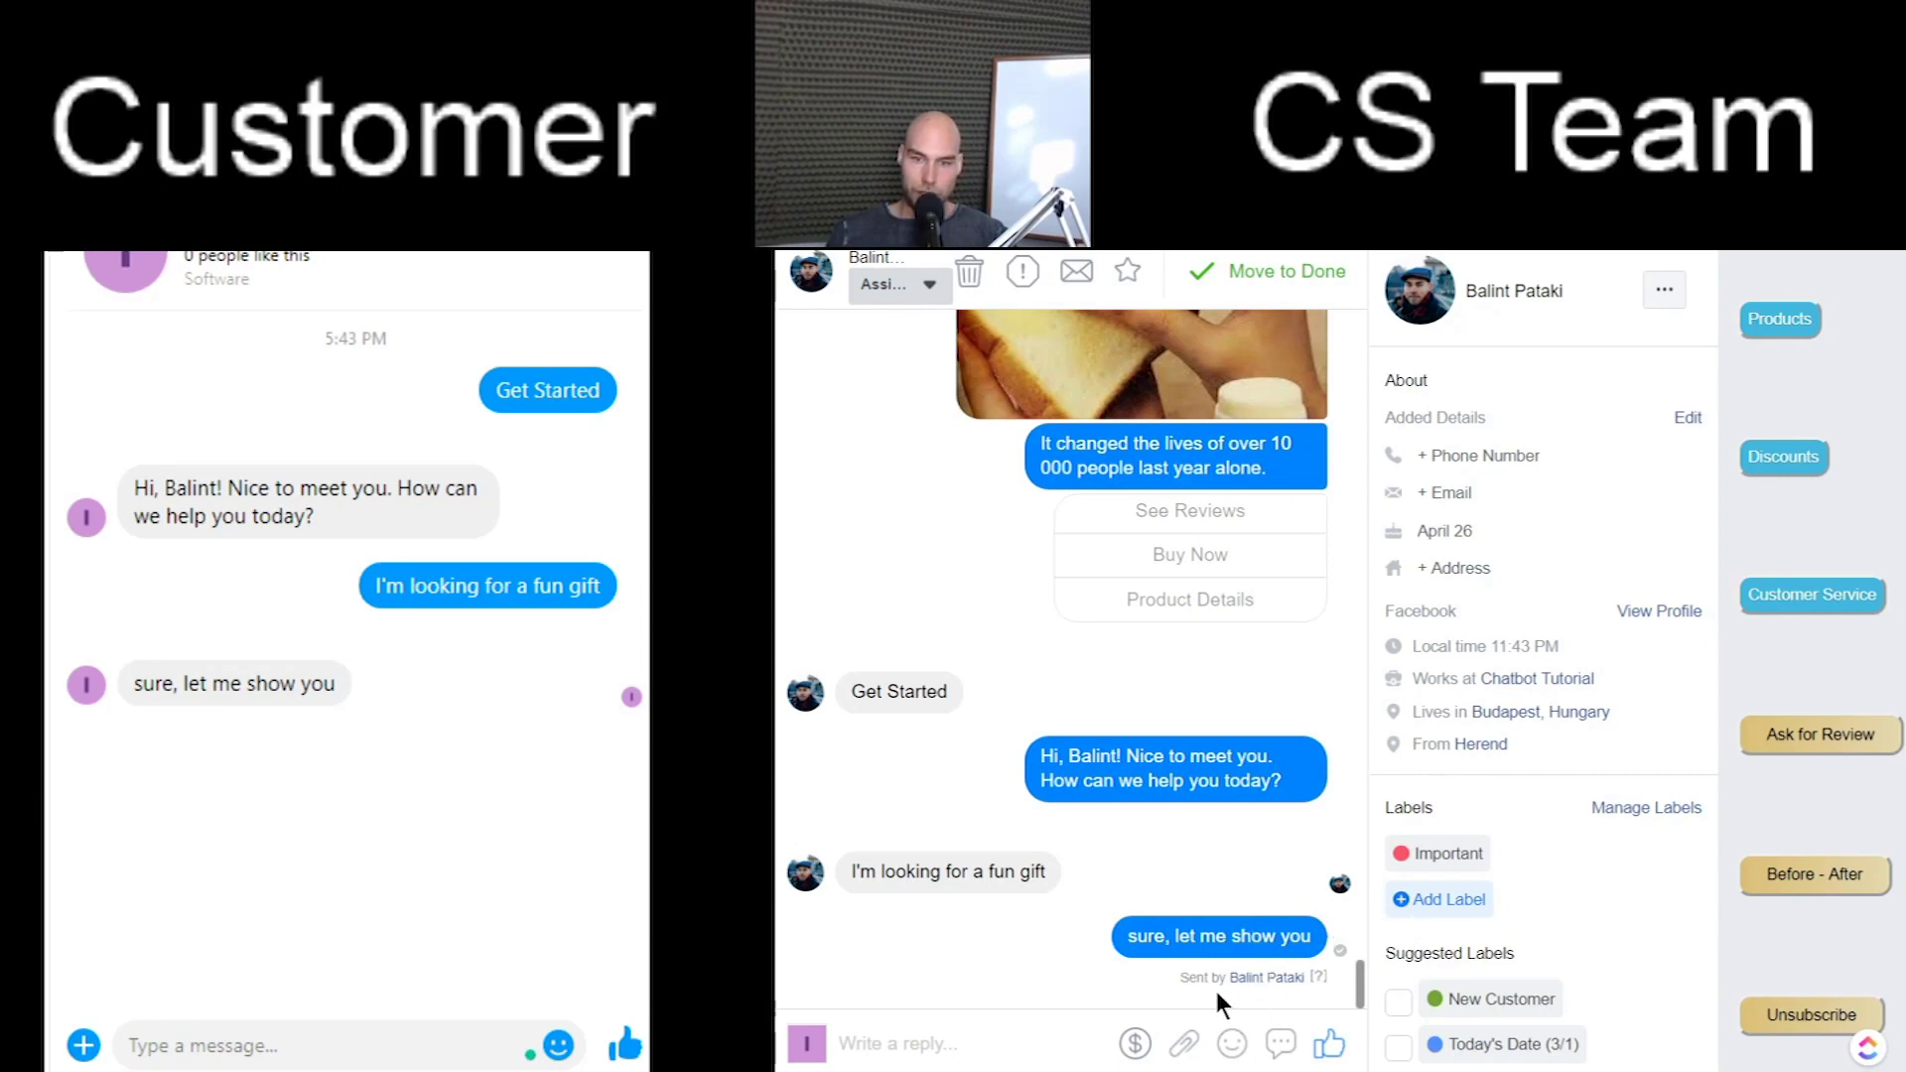
Send the Bestseller block, then have the customer send a free delivery request.
click(1788, 319)
click(1828, 367)
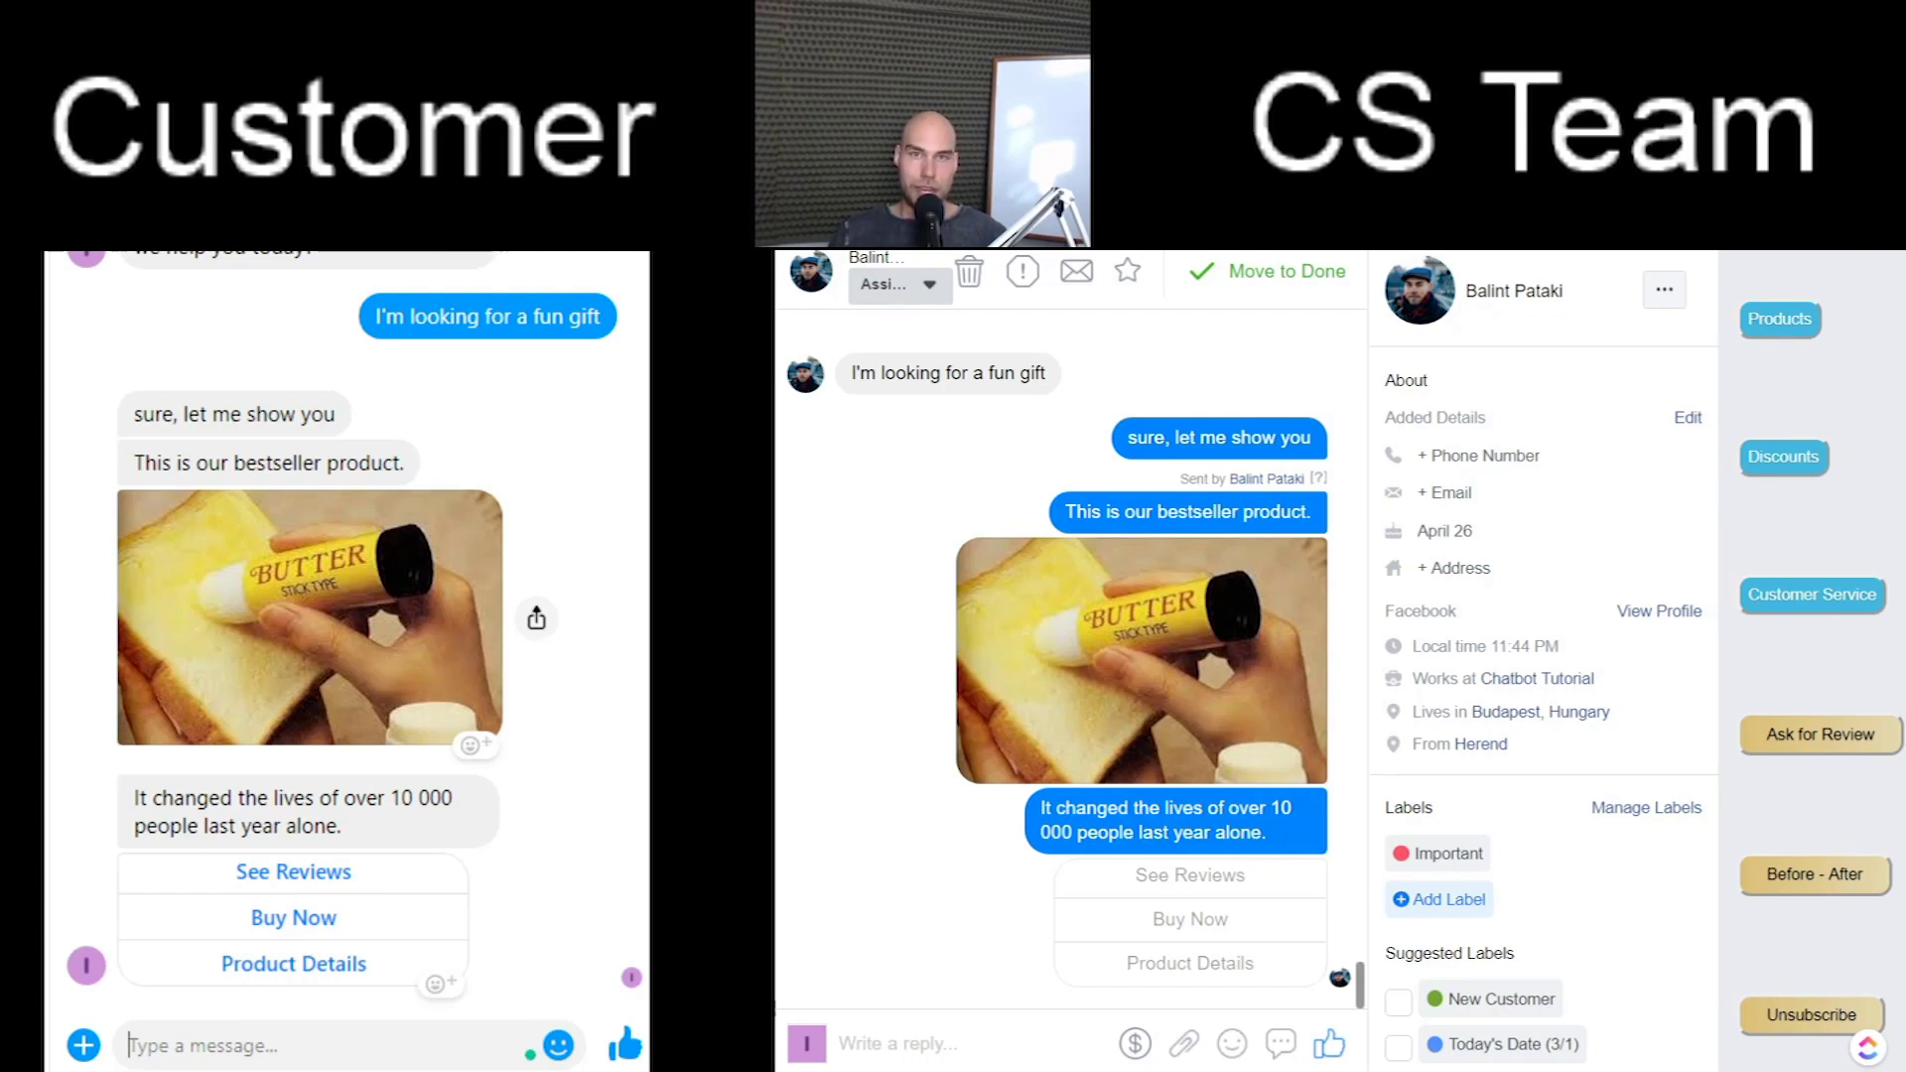
text(ddemo)
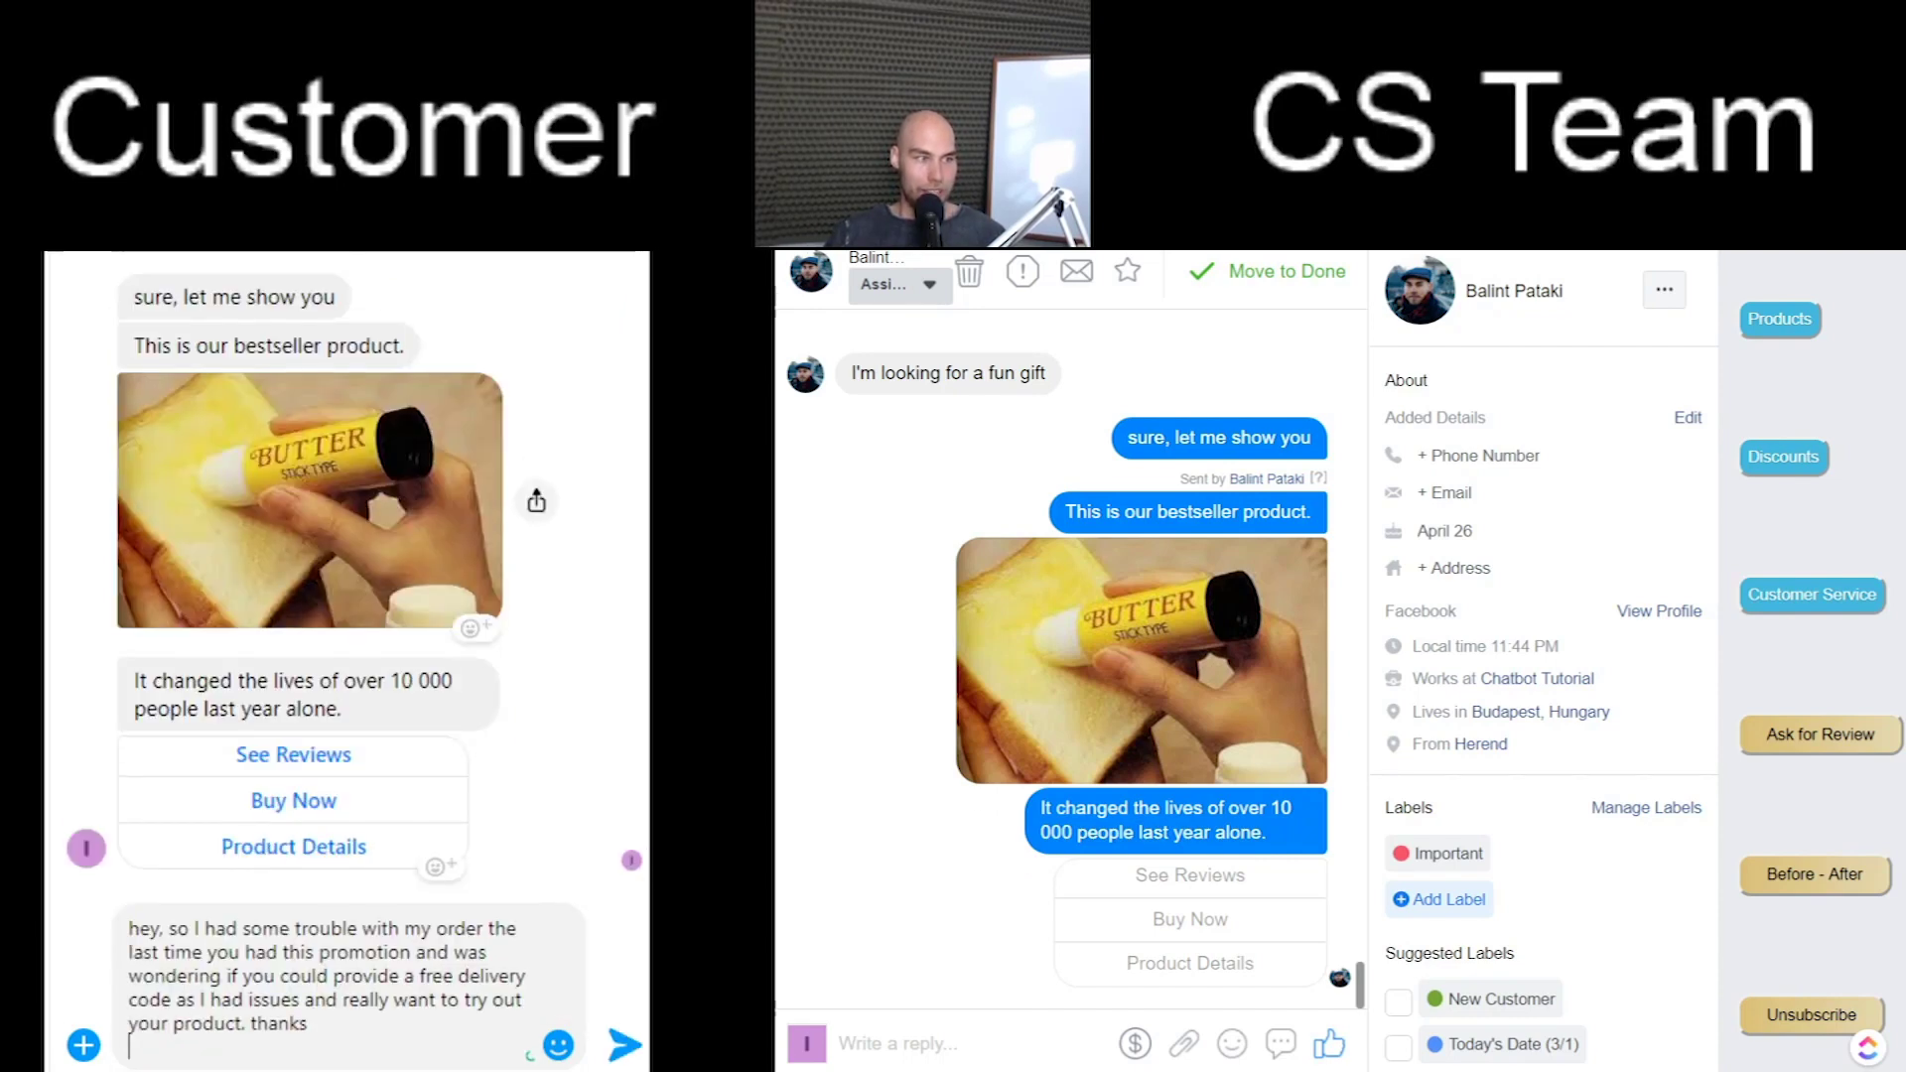
key(Return)
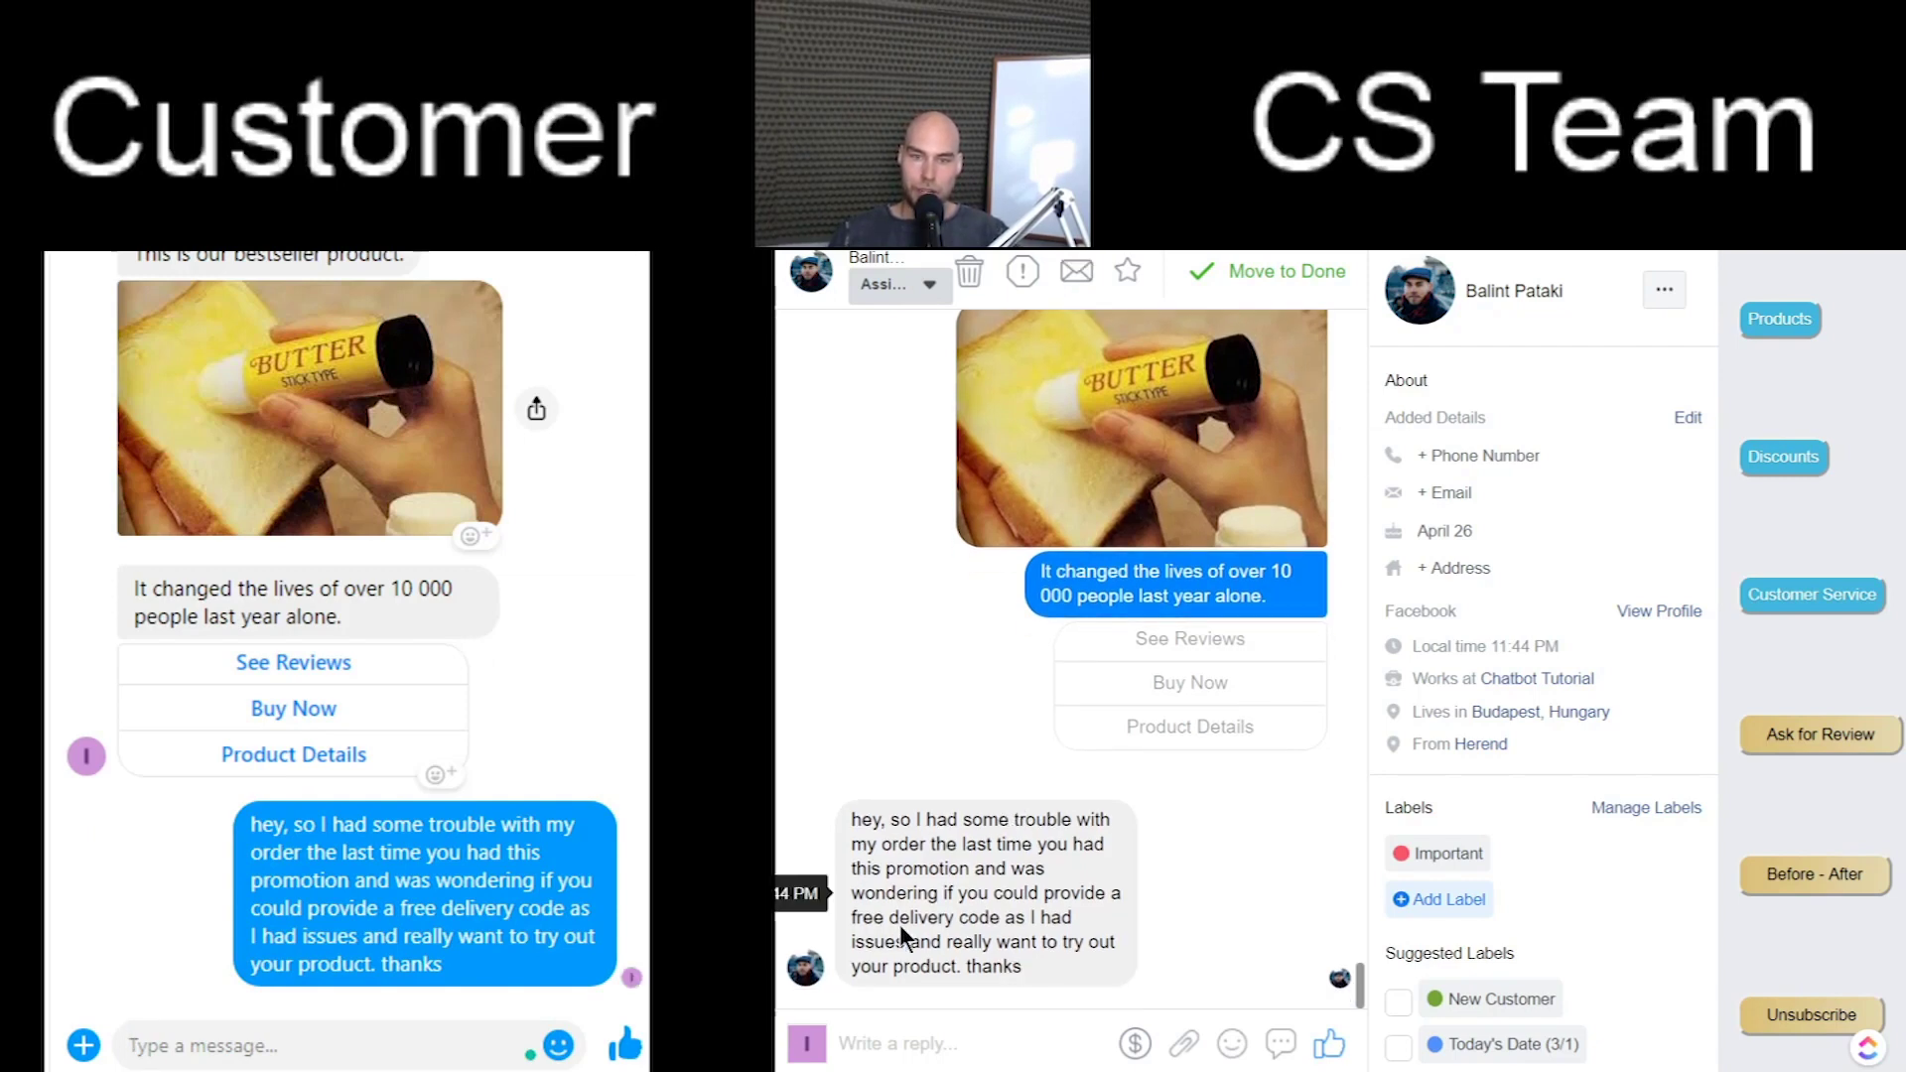
Mark the word 'delivery' in the customer's message and show the Discounts offers.
drag(1054, 968, 820, 569)
click(819, 568)
drag(836, 908, 1009, 927)
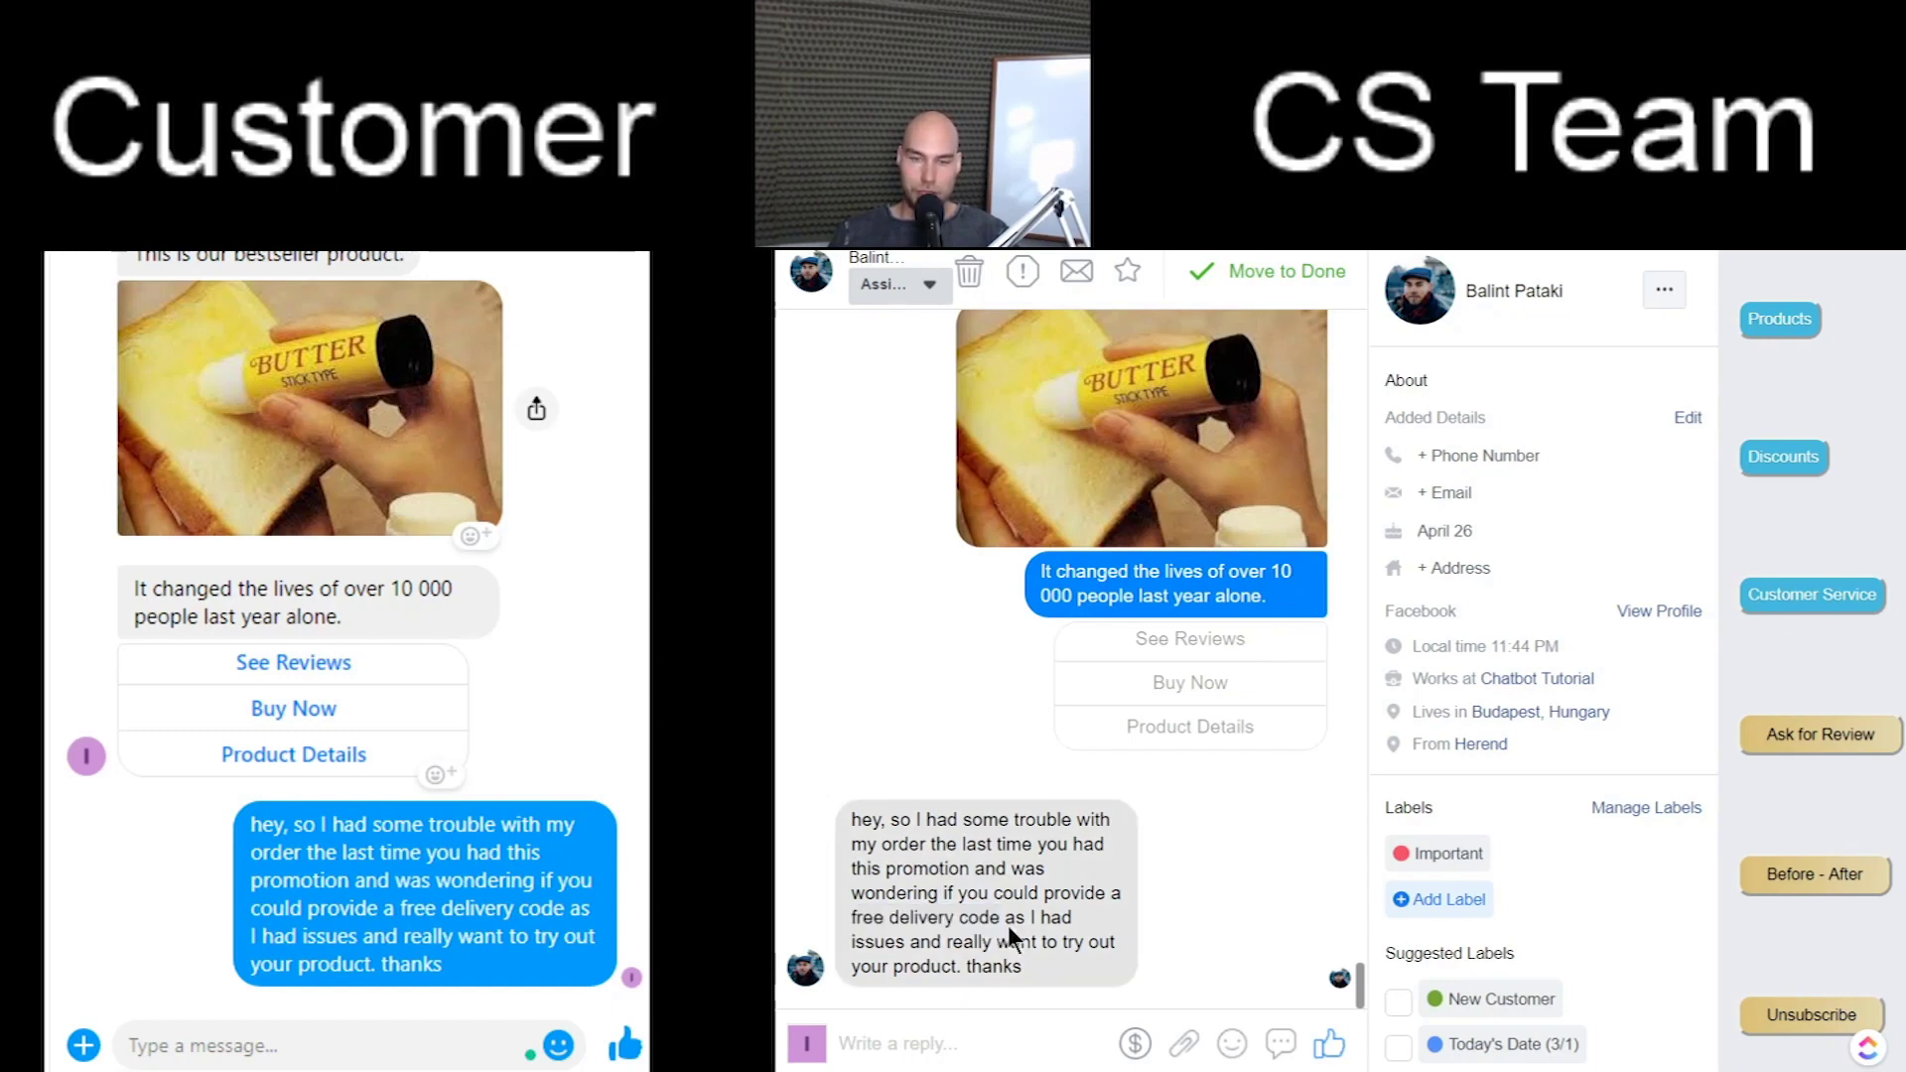
drag(1064, 943, 832, 778)
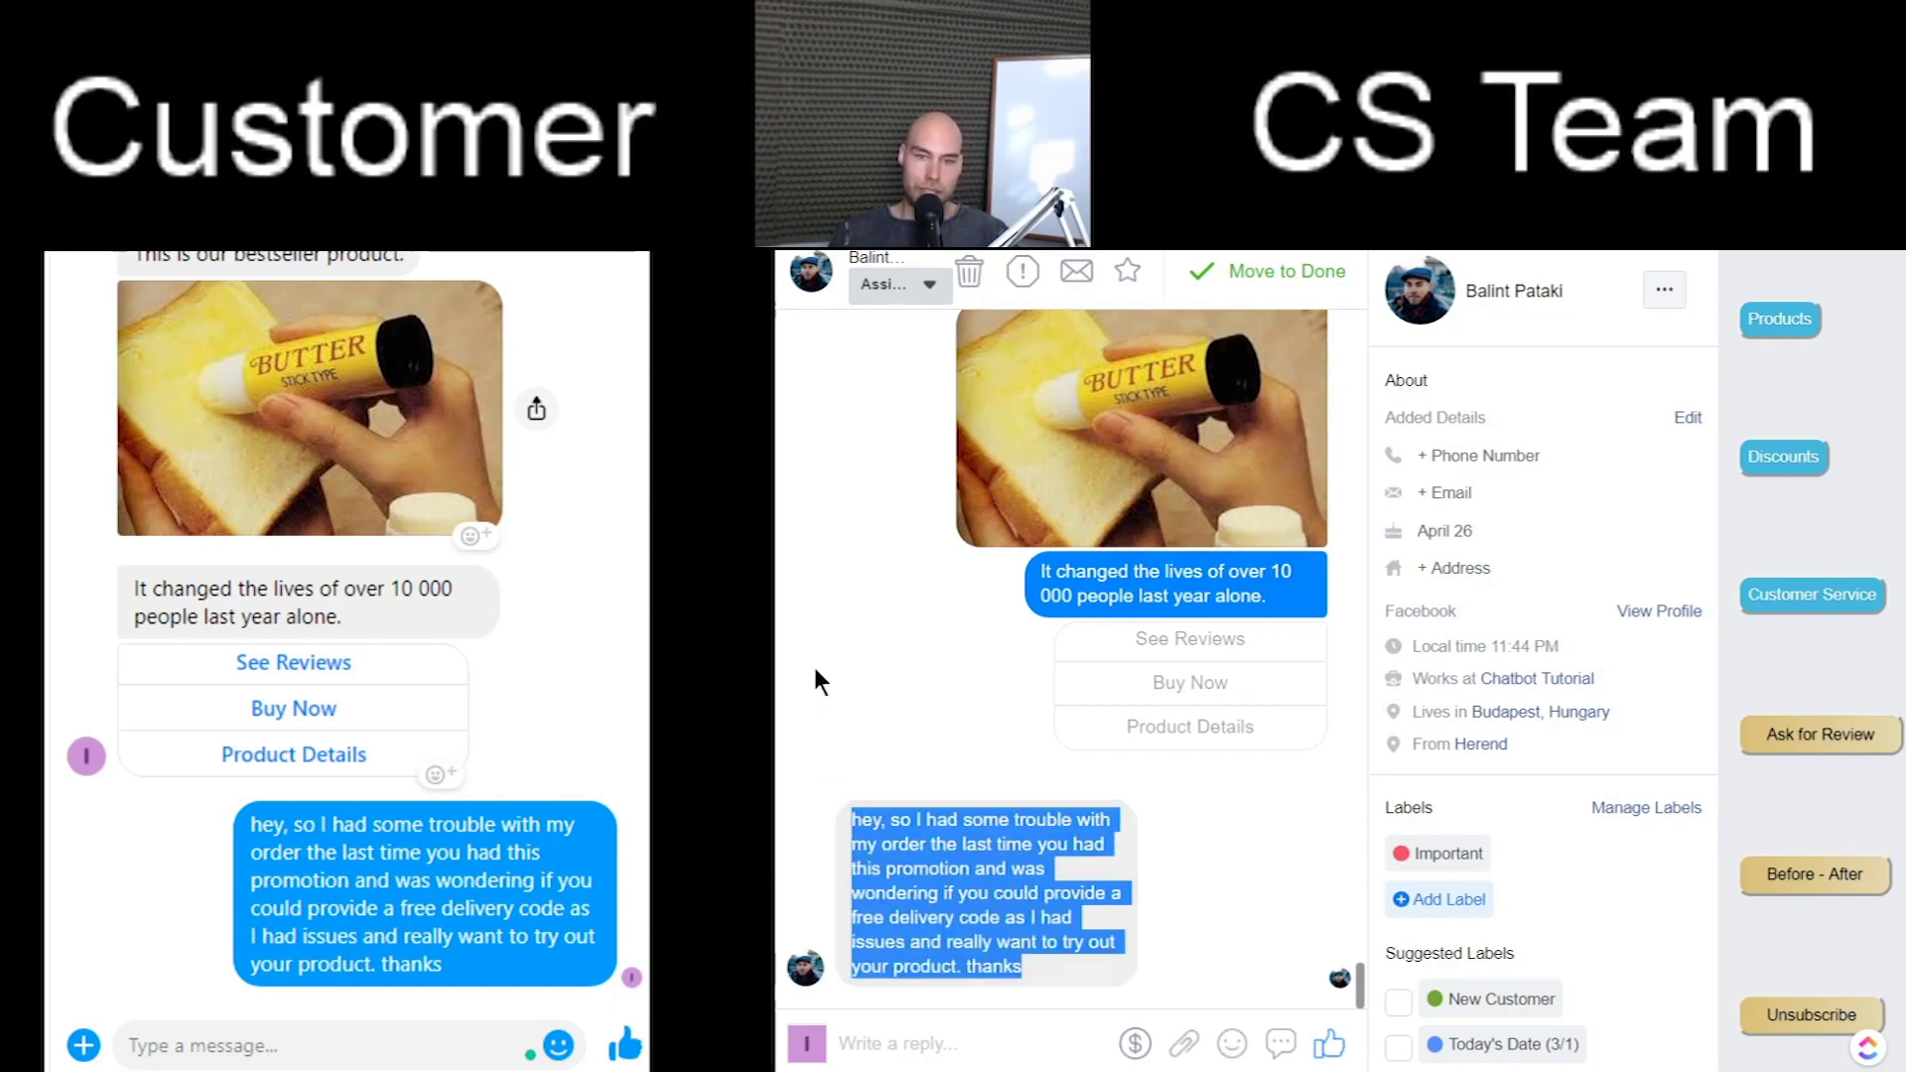
click(917, 695)
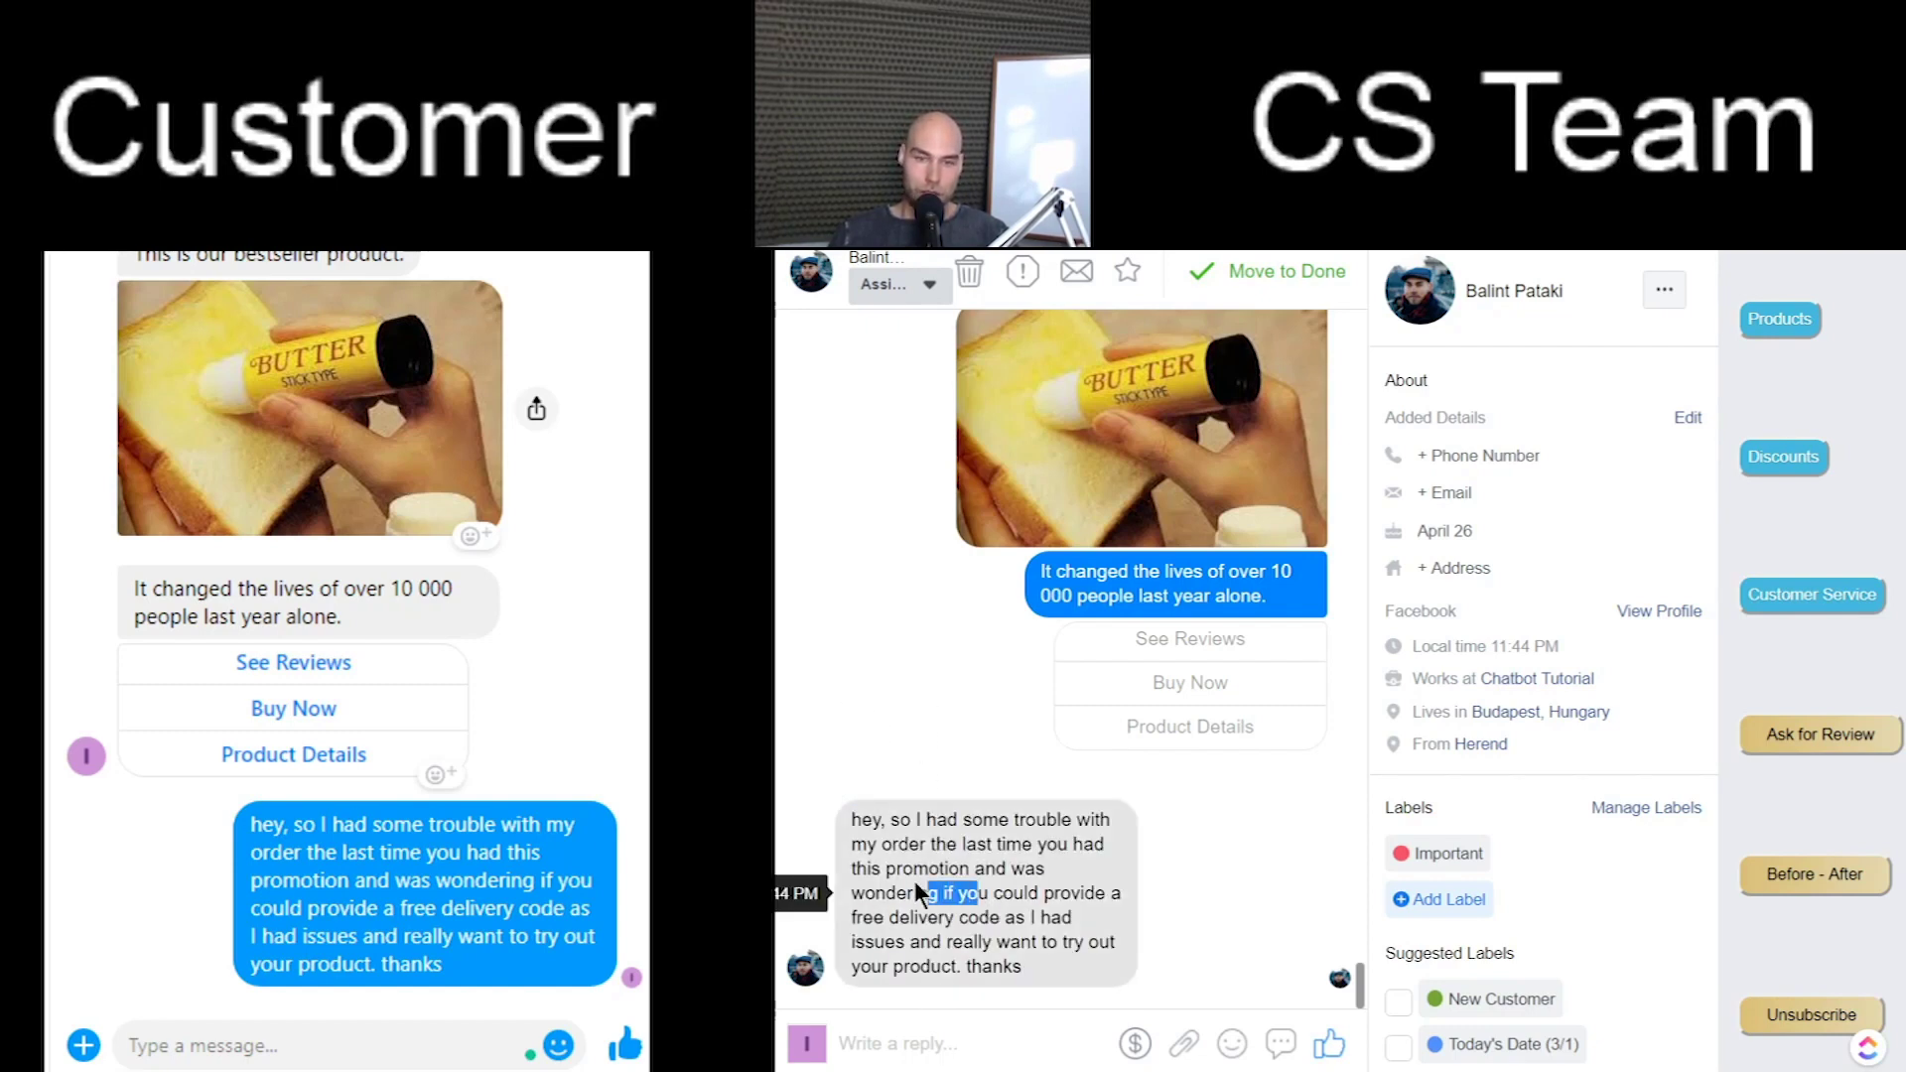
double_click(908, 921)
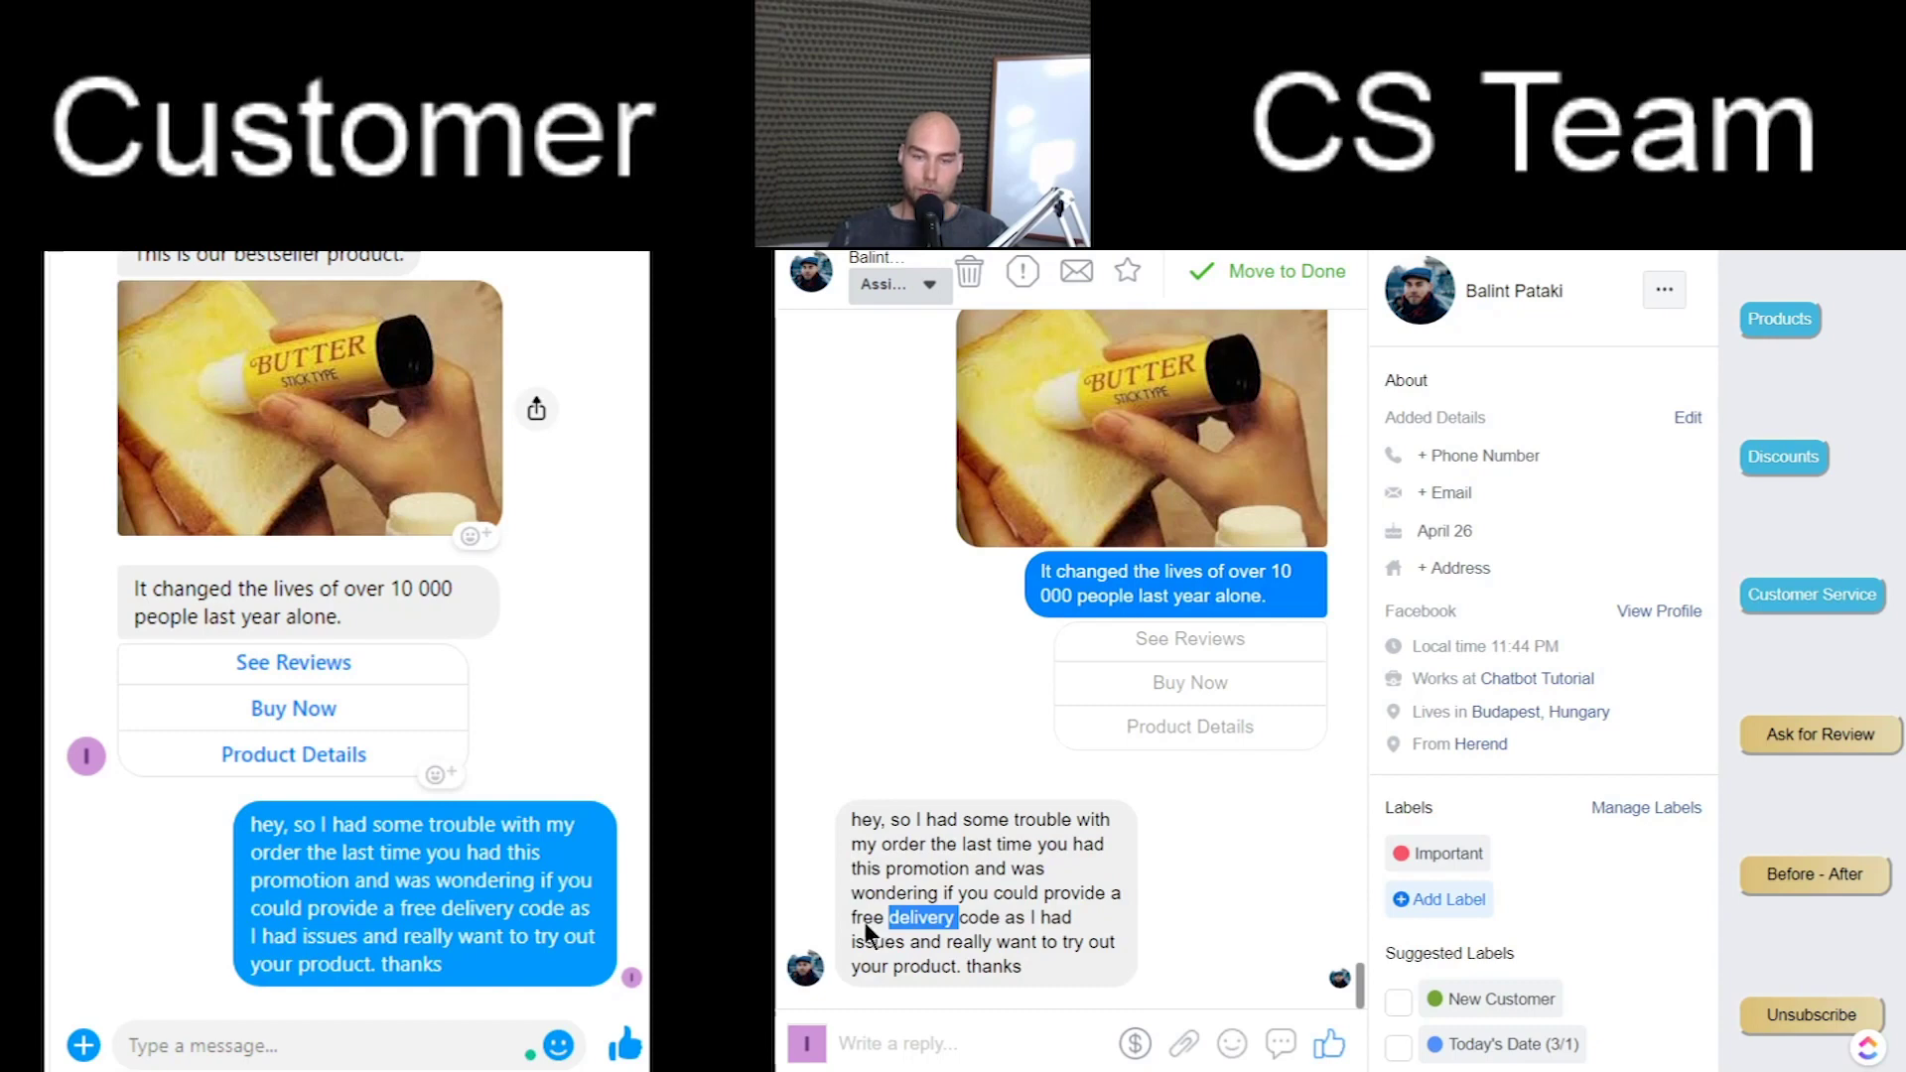
click(1759, 452)
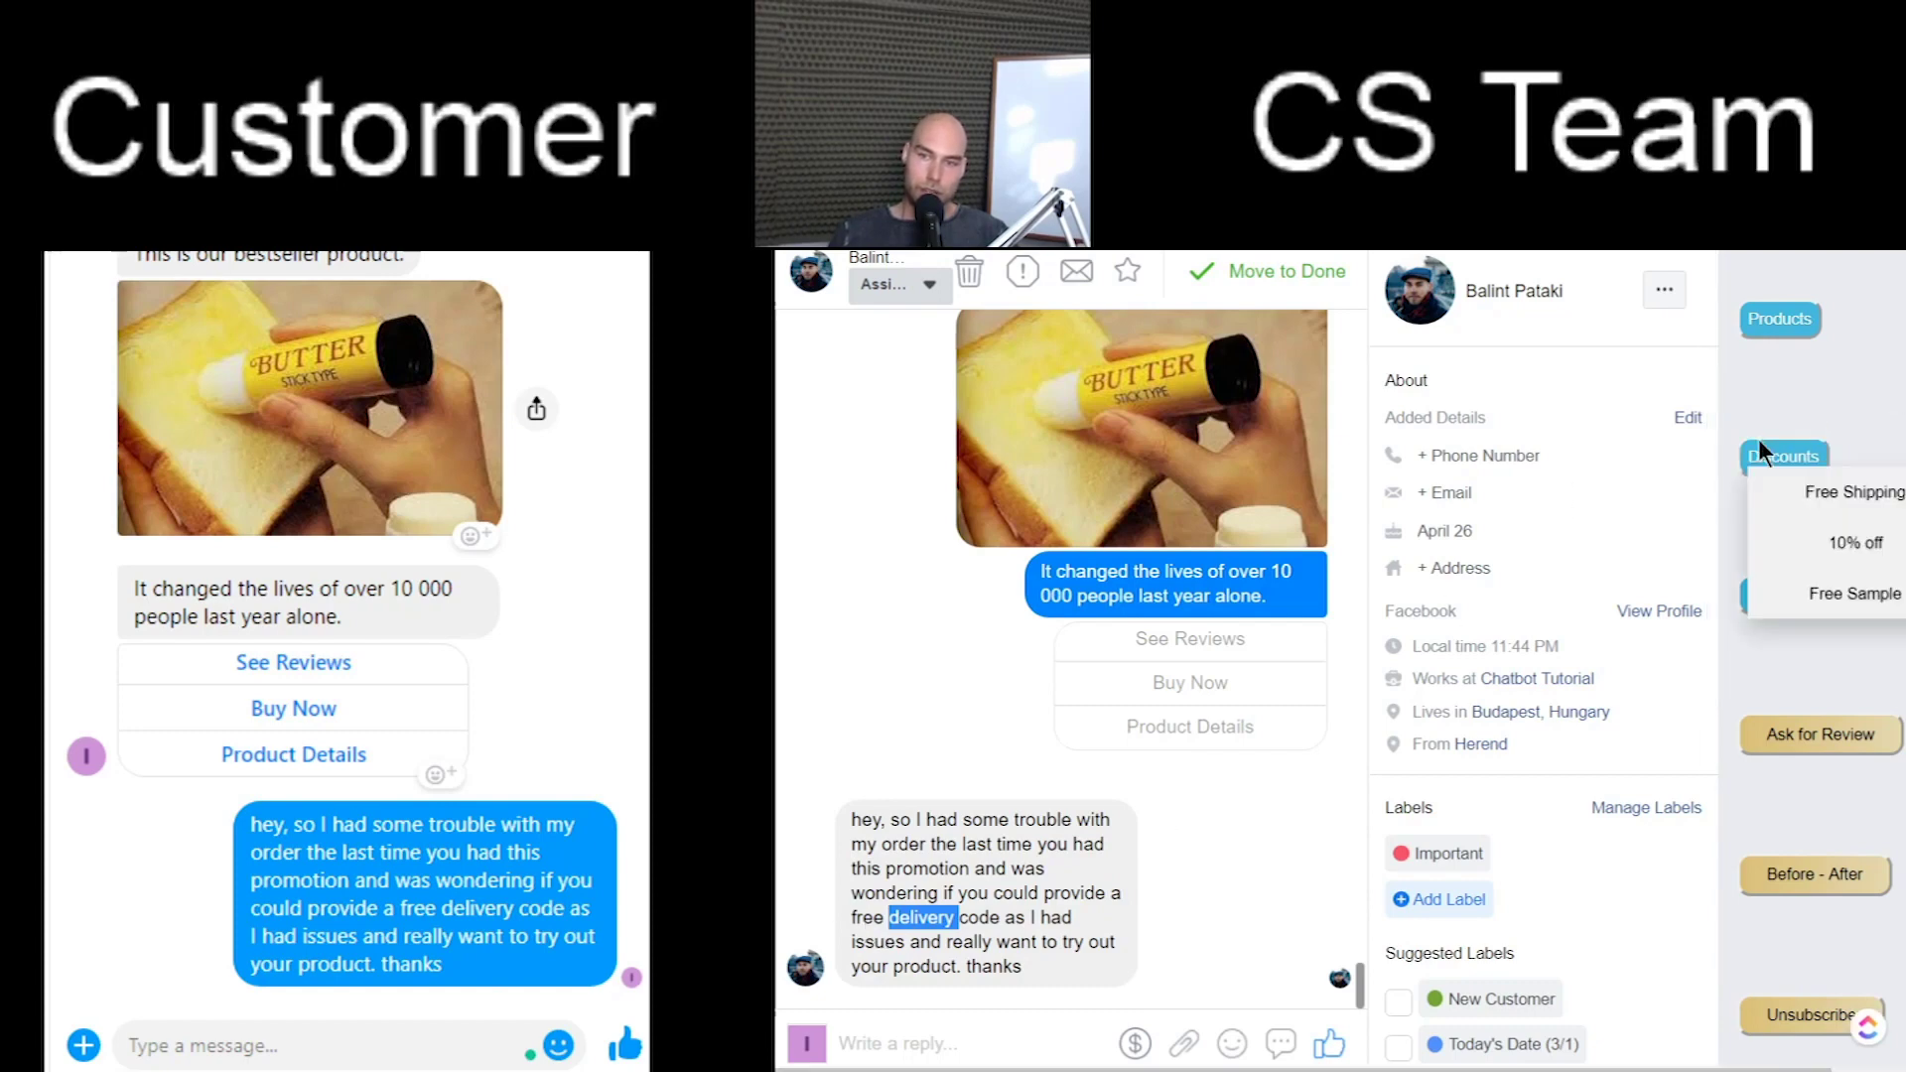
Send the Free Shipping FREEDELIVERY offer; the customer replies 'Can I see some before and after'.
click(1831, 493)
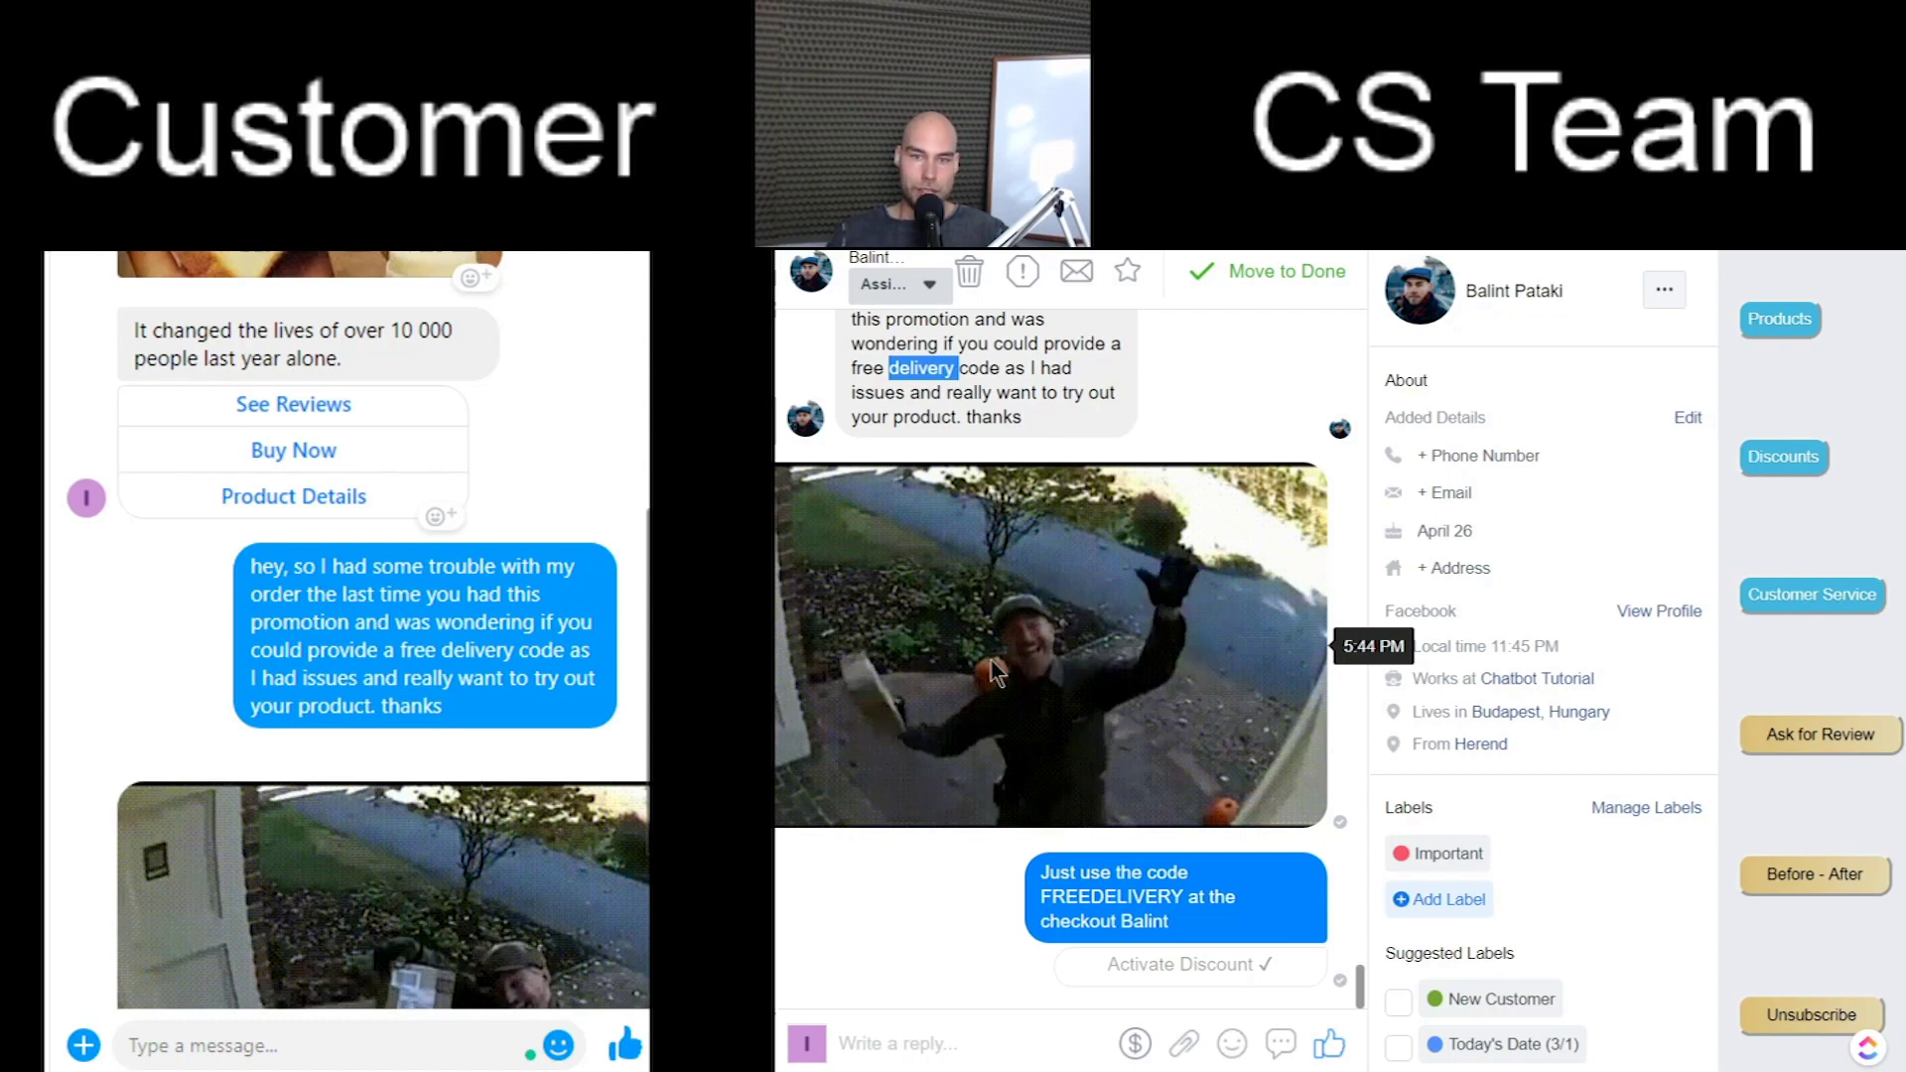
click(215, 1040)
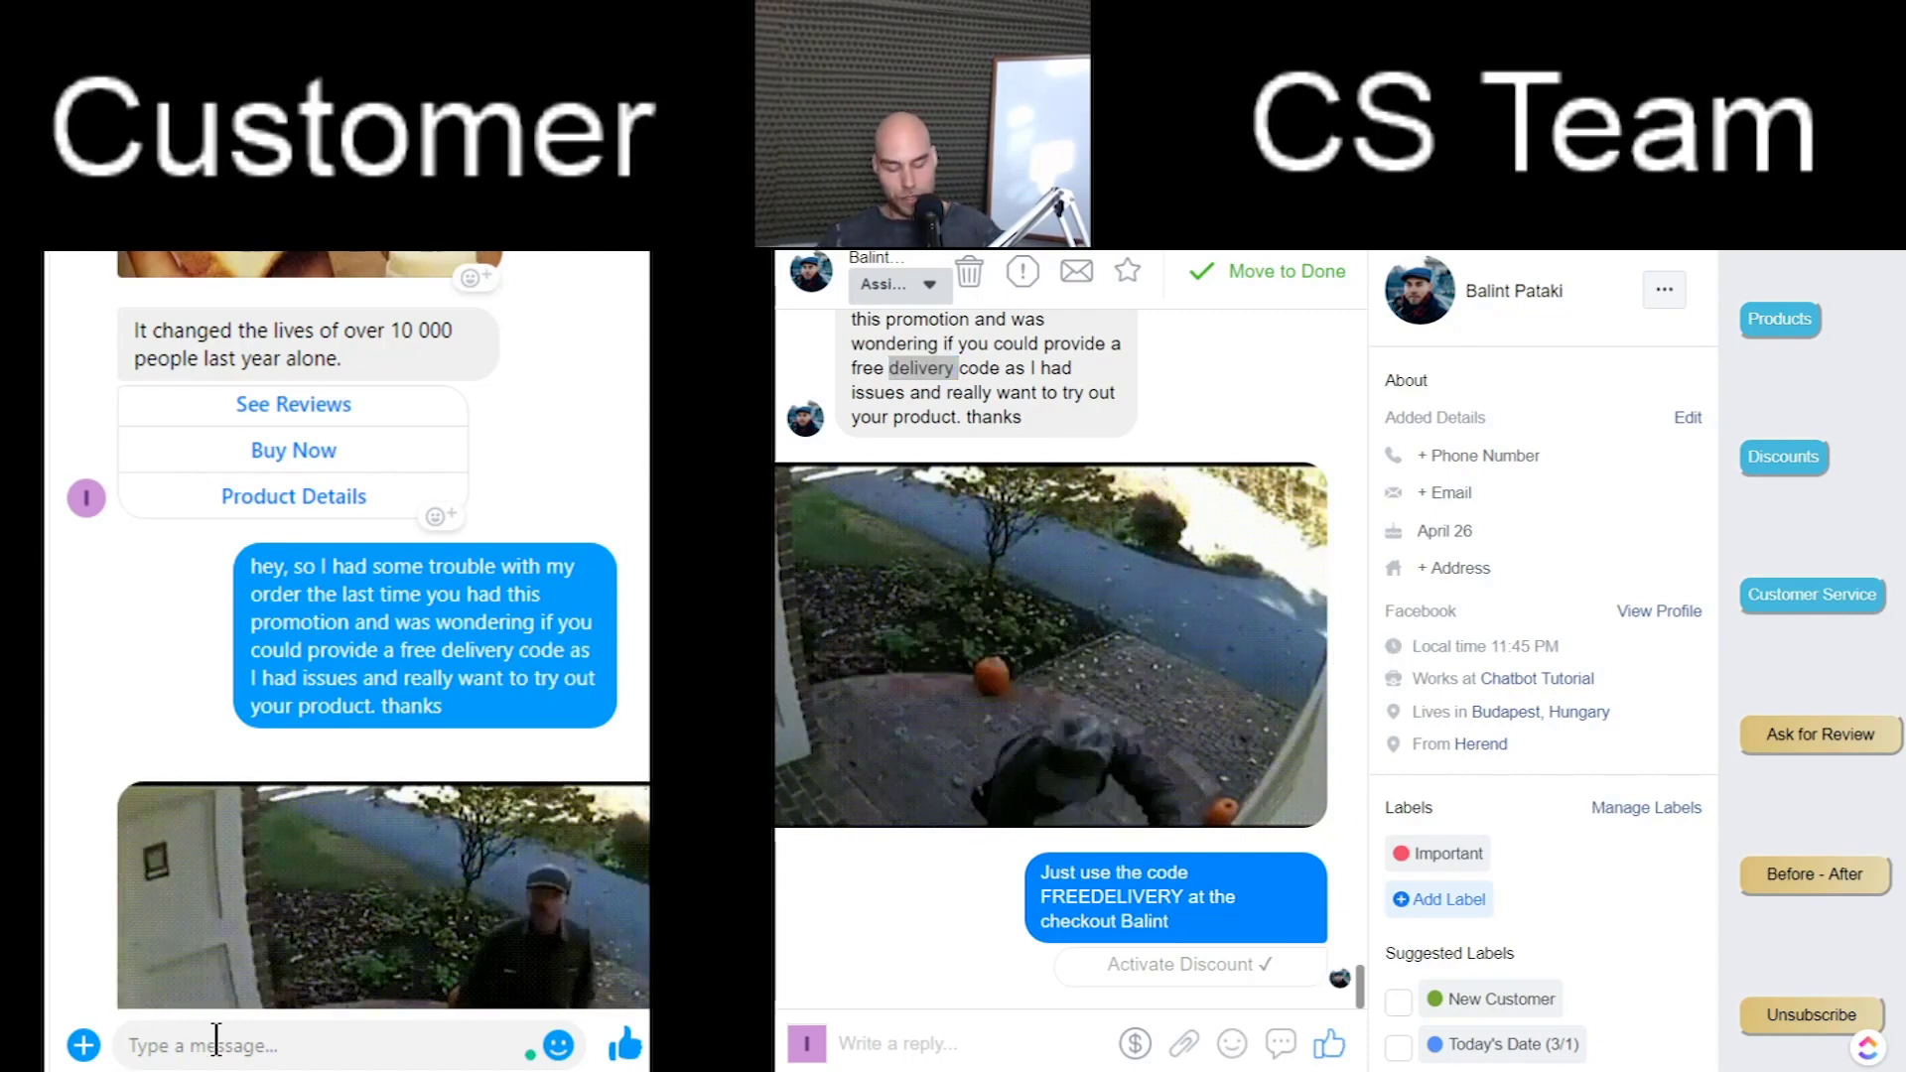
text(Can I see )
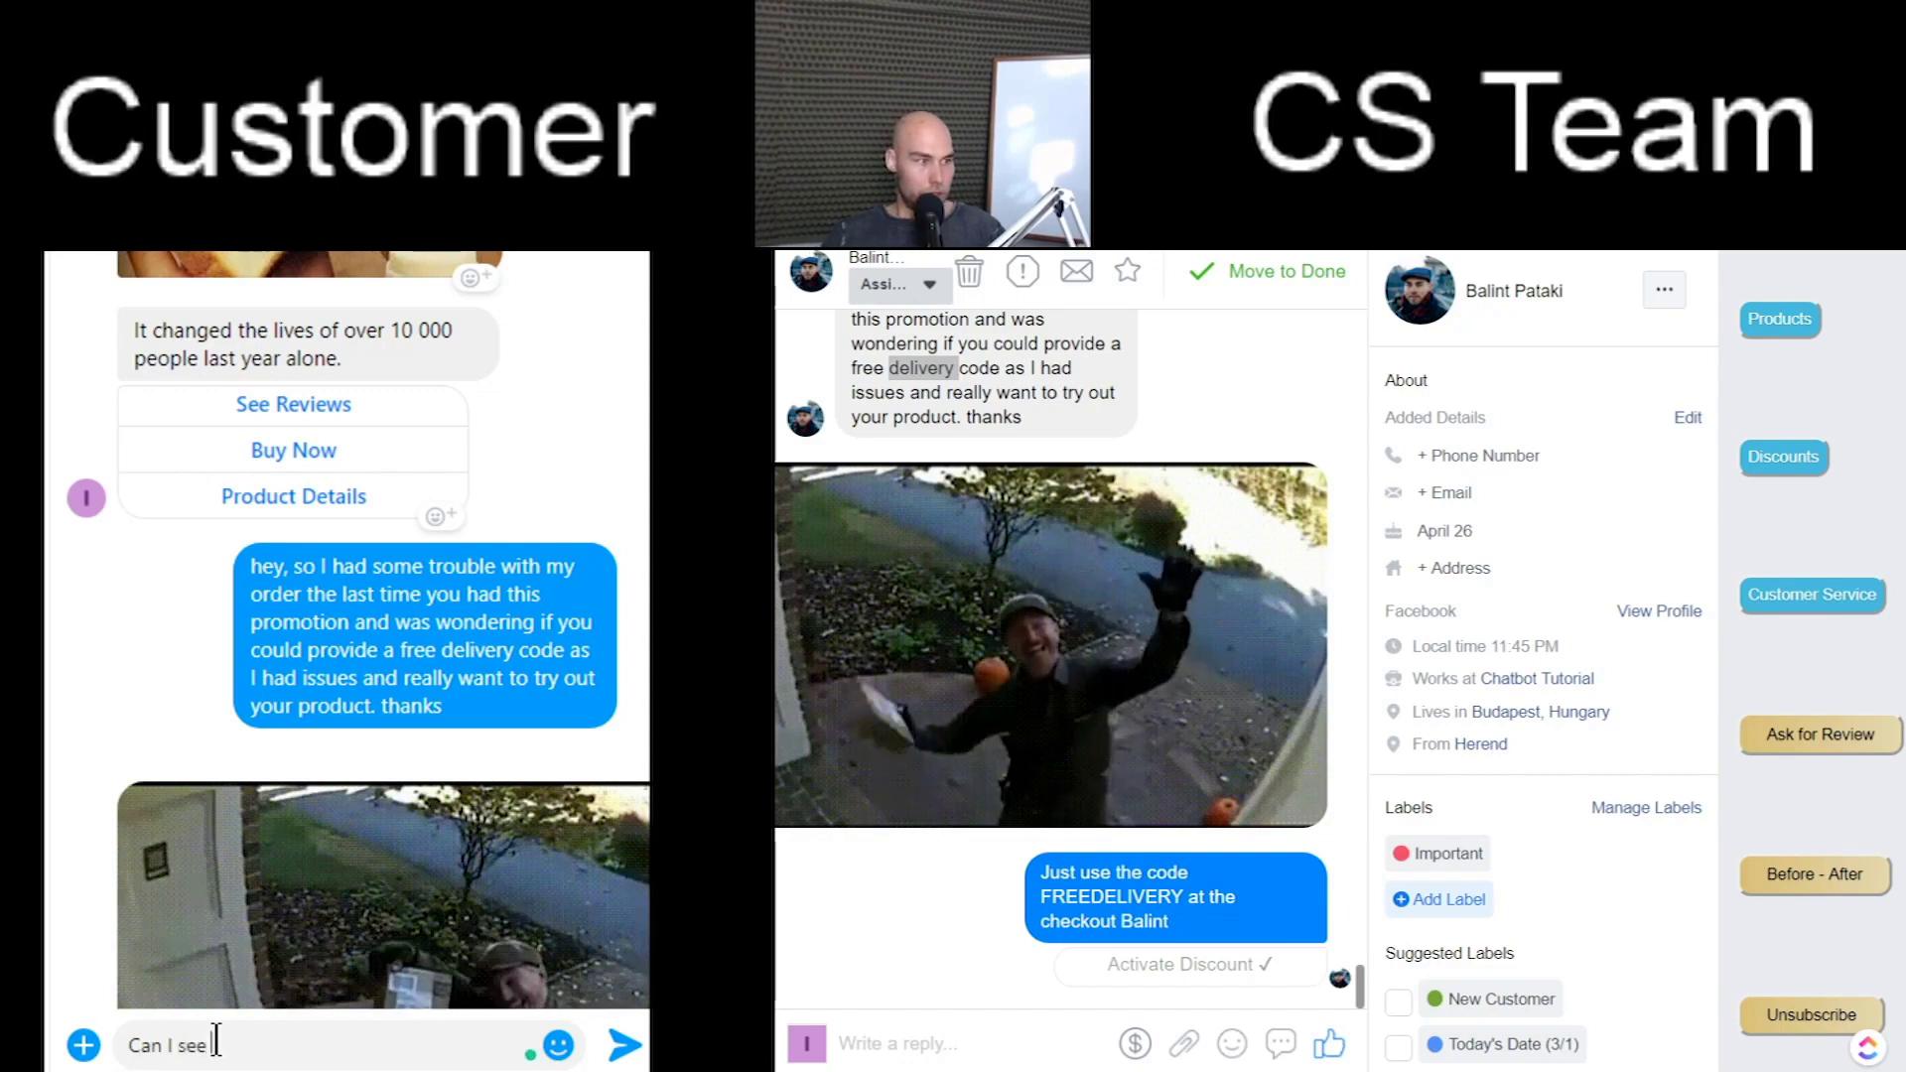
text(some before and after)
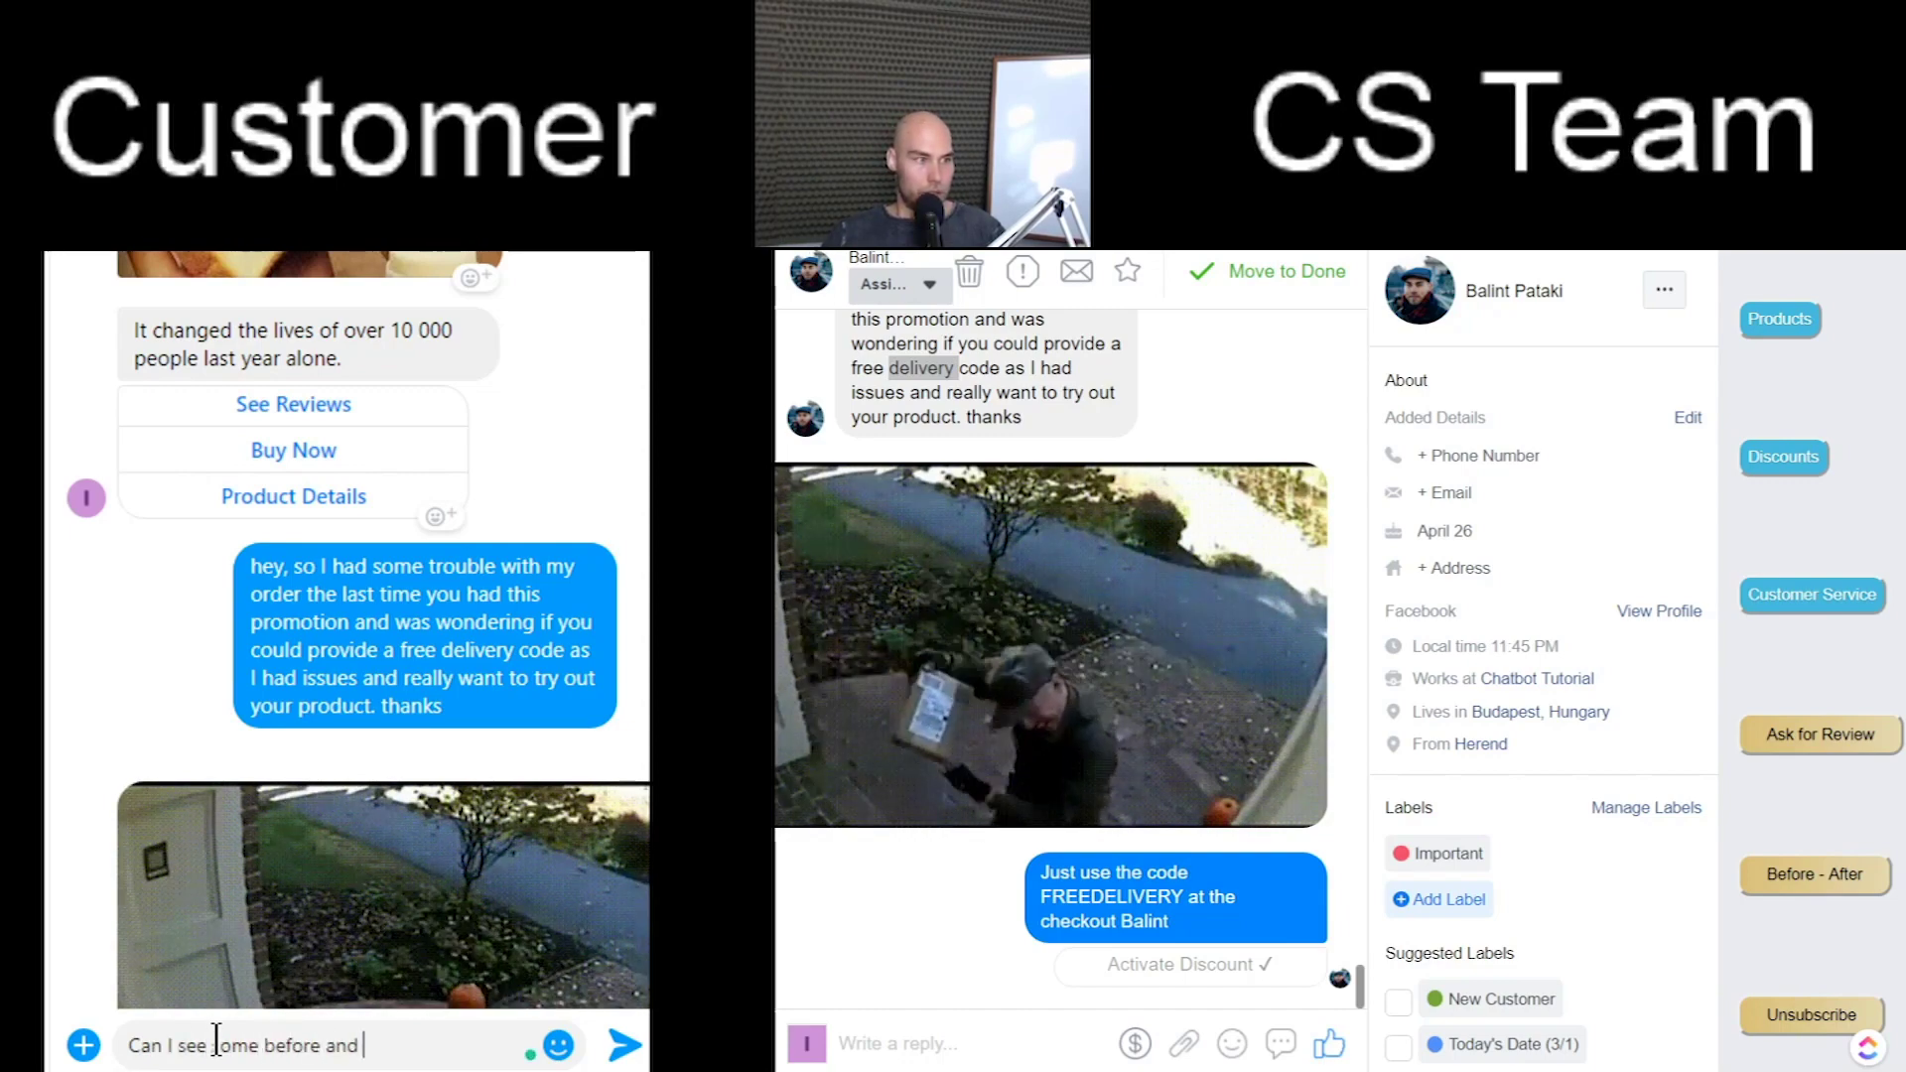
key(Return)
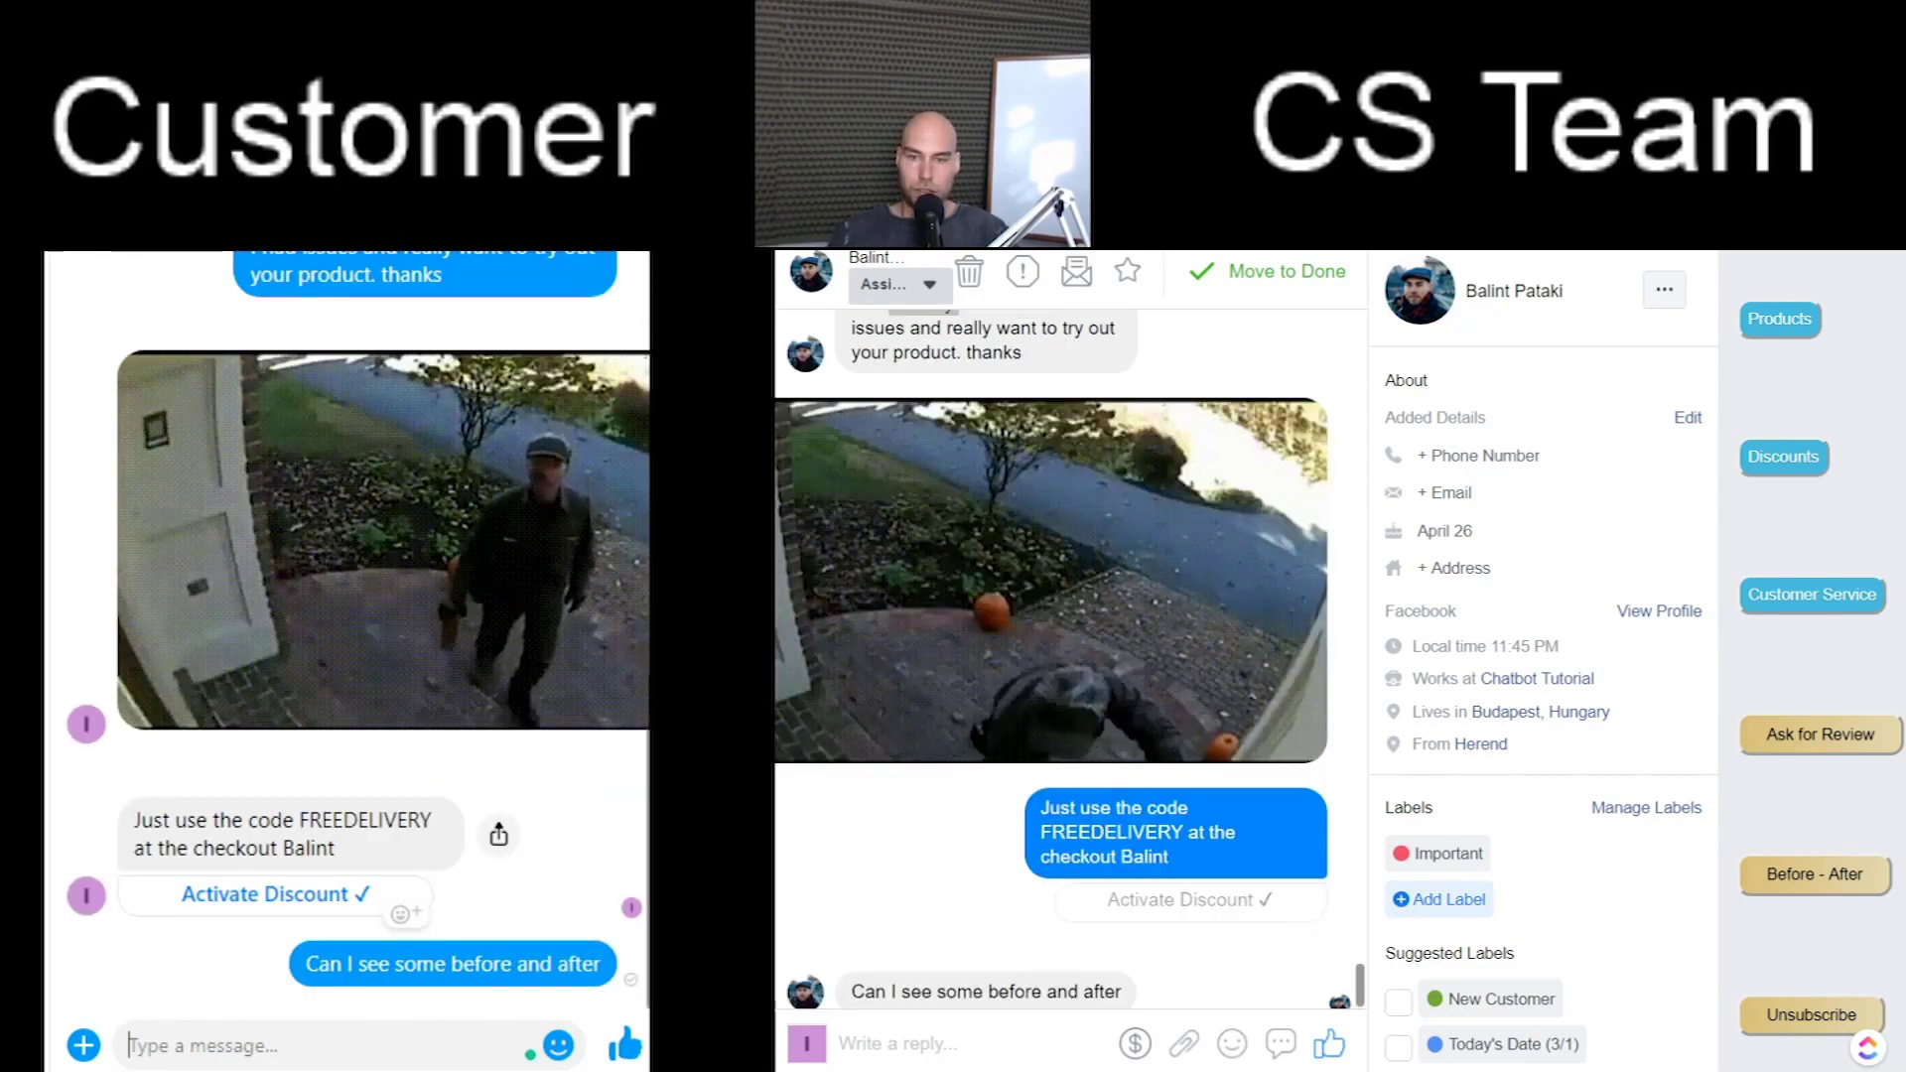
Send the Before/After Our Help image and list the Customer Service reply options.
click(1794, 873)
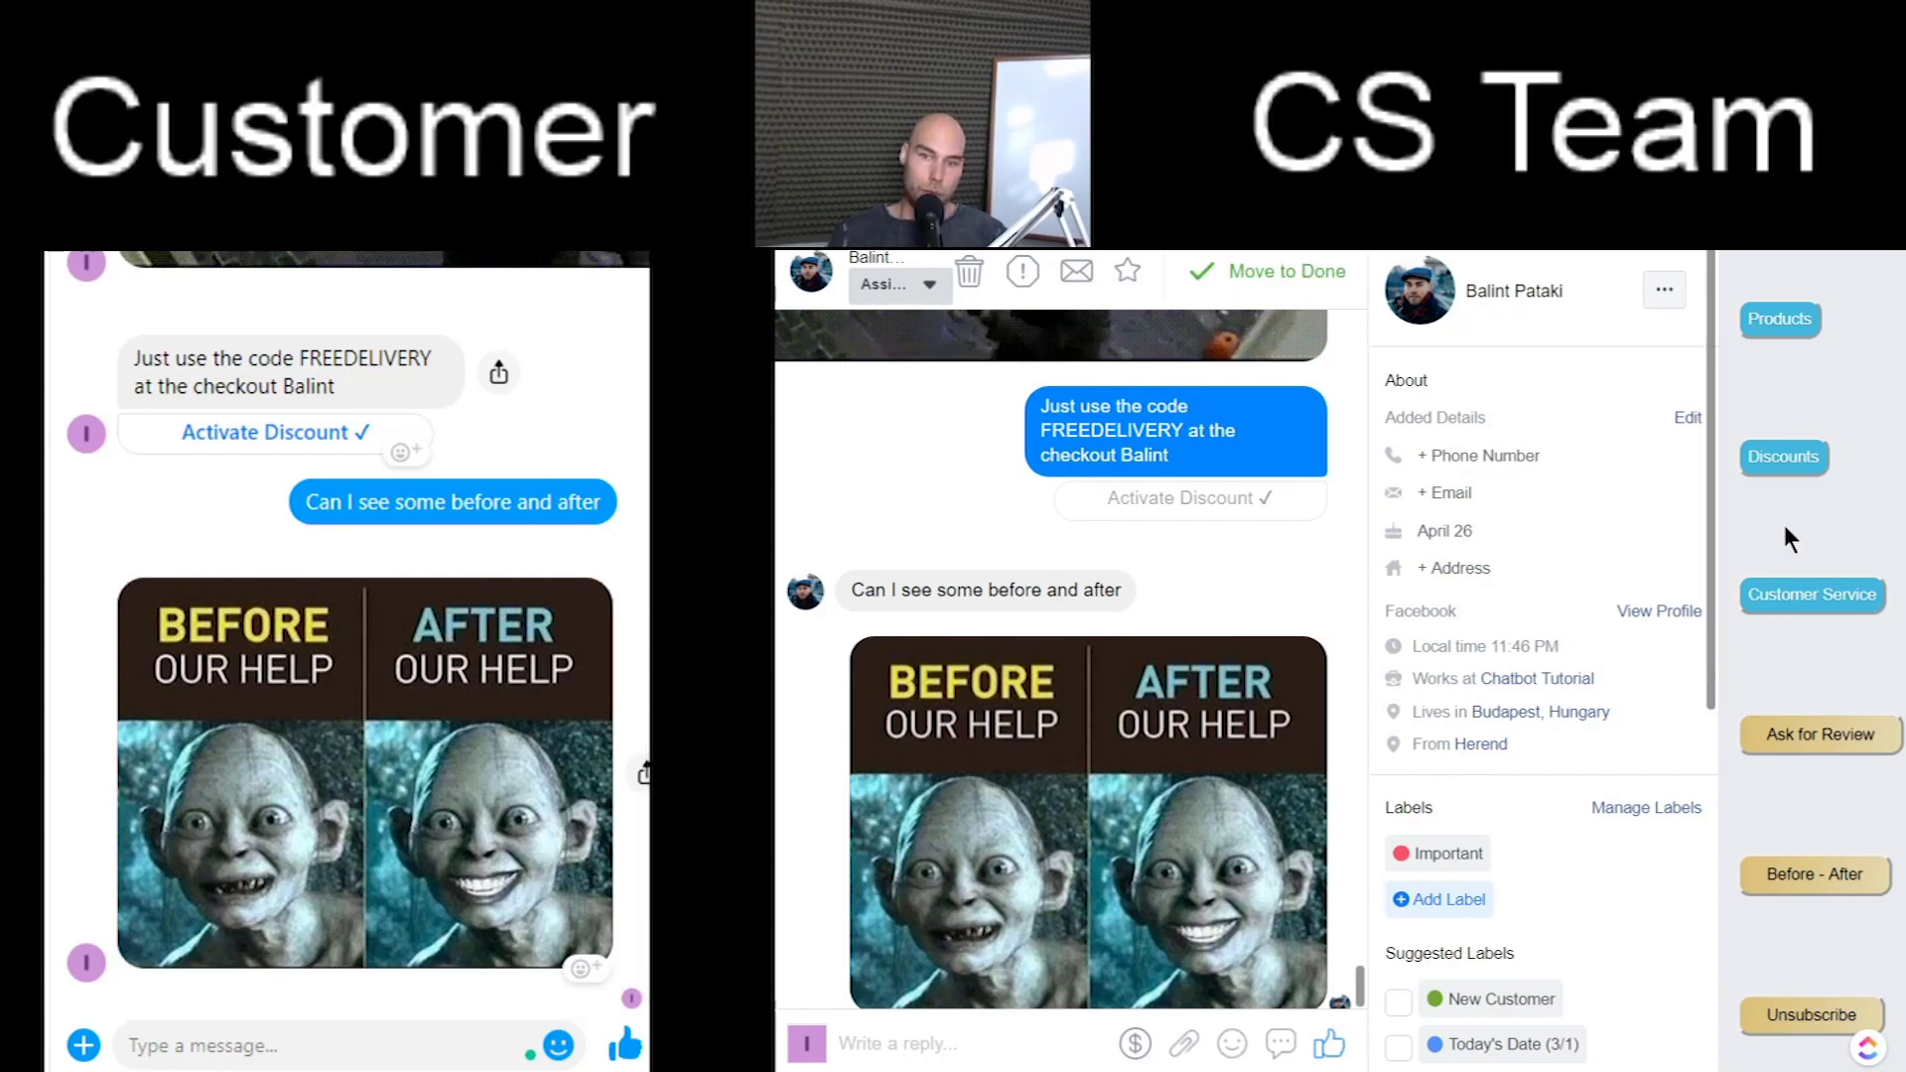
click(1792, 607)
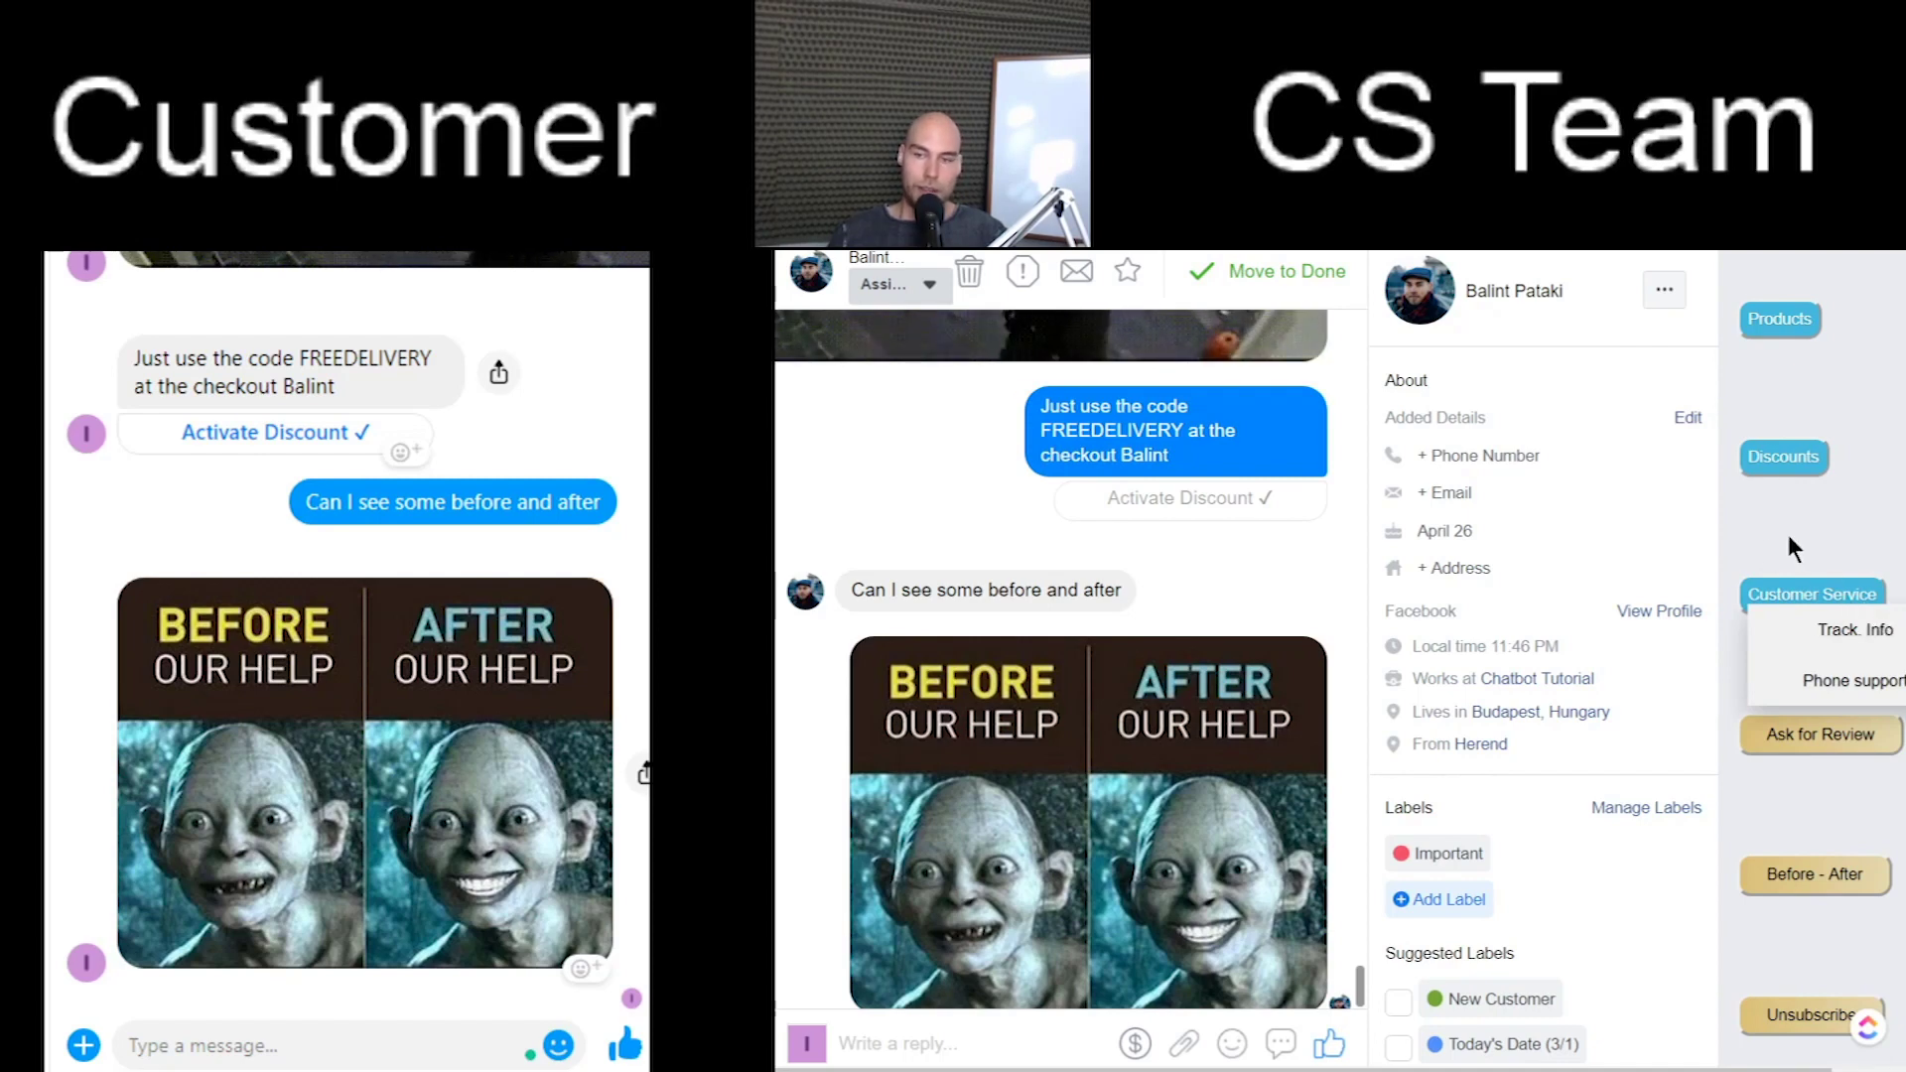
Send the Phone support reply with 9am–5pm EST hours and call/callback options.
click(1826, 685)
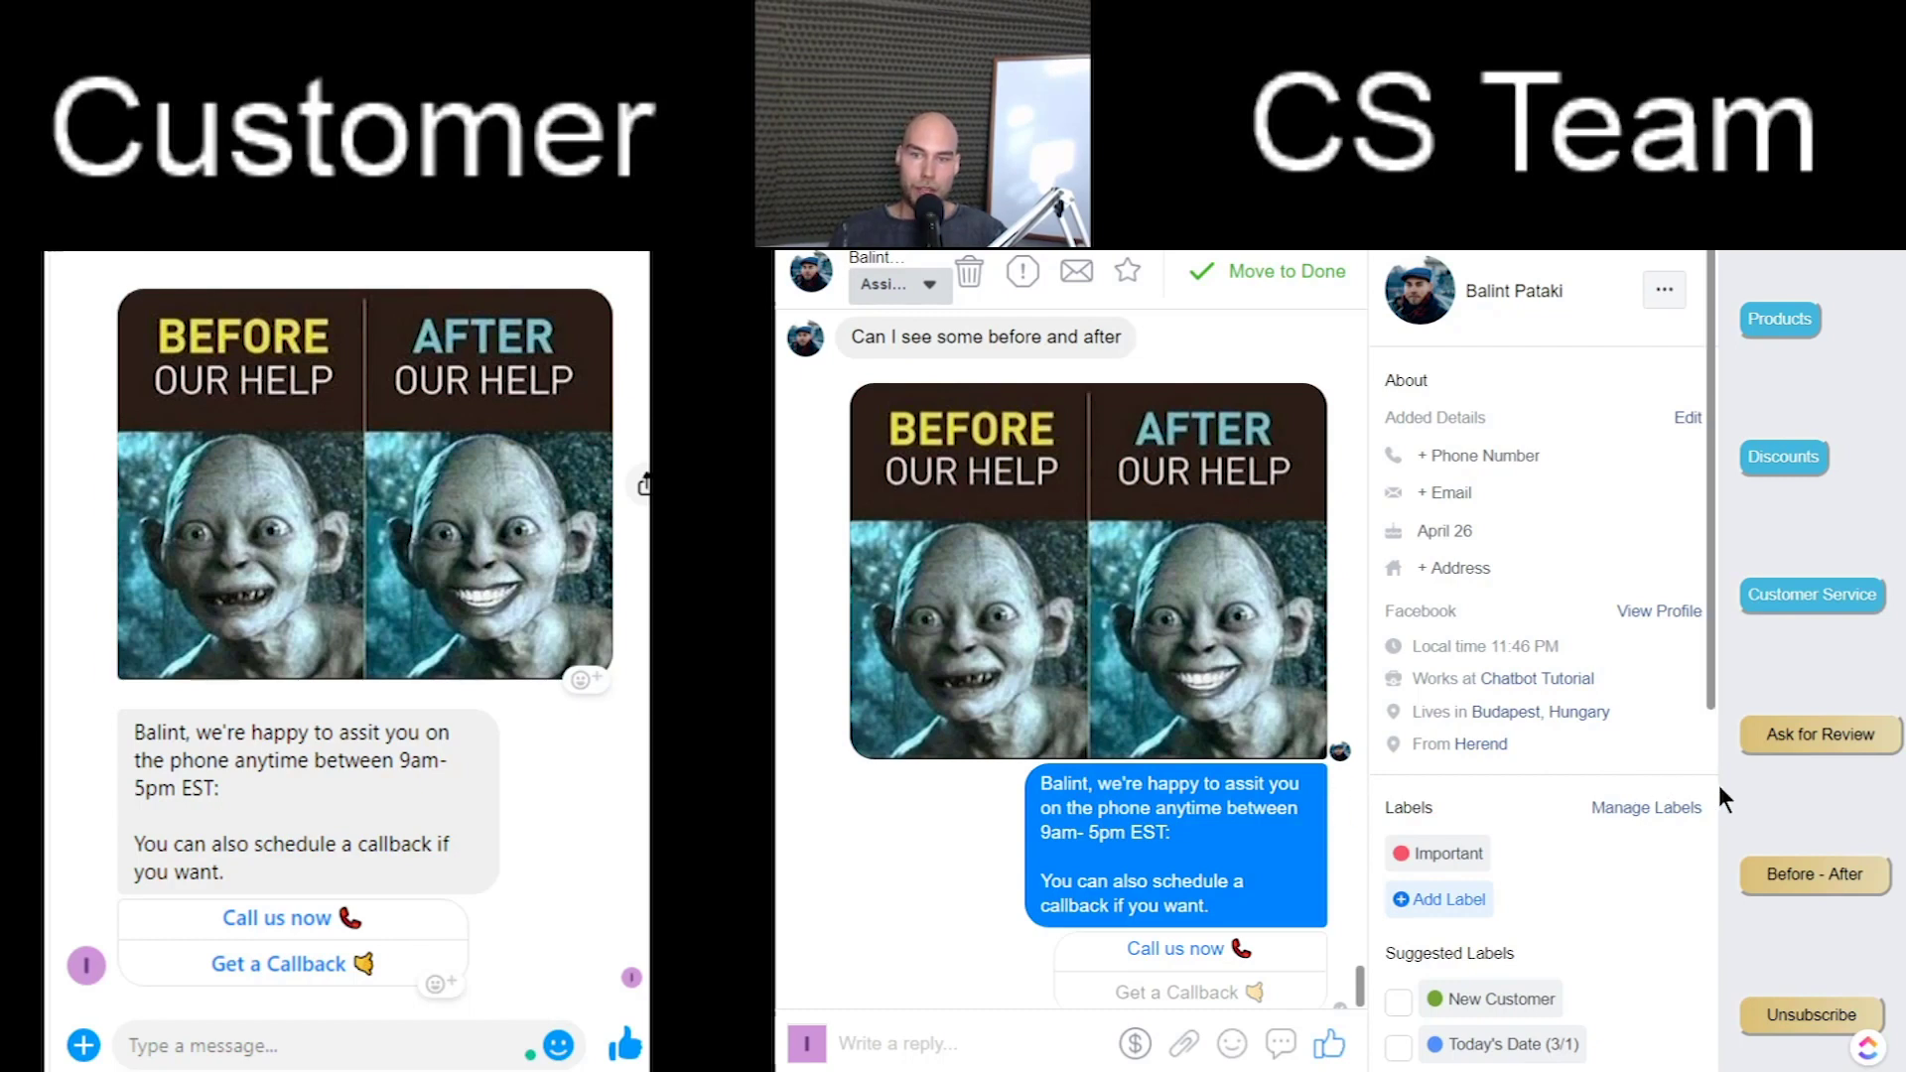
Send the Ask for Review request and give a five-star rating as the customer.
click(1799, 741)
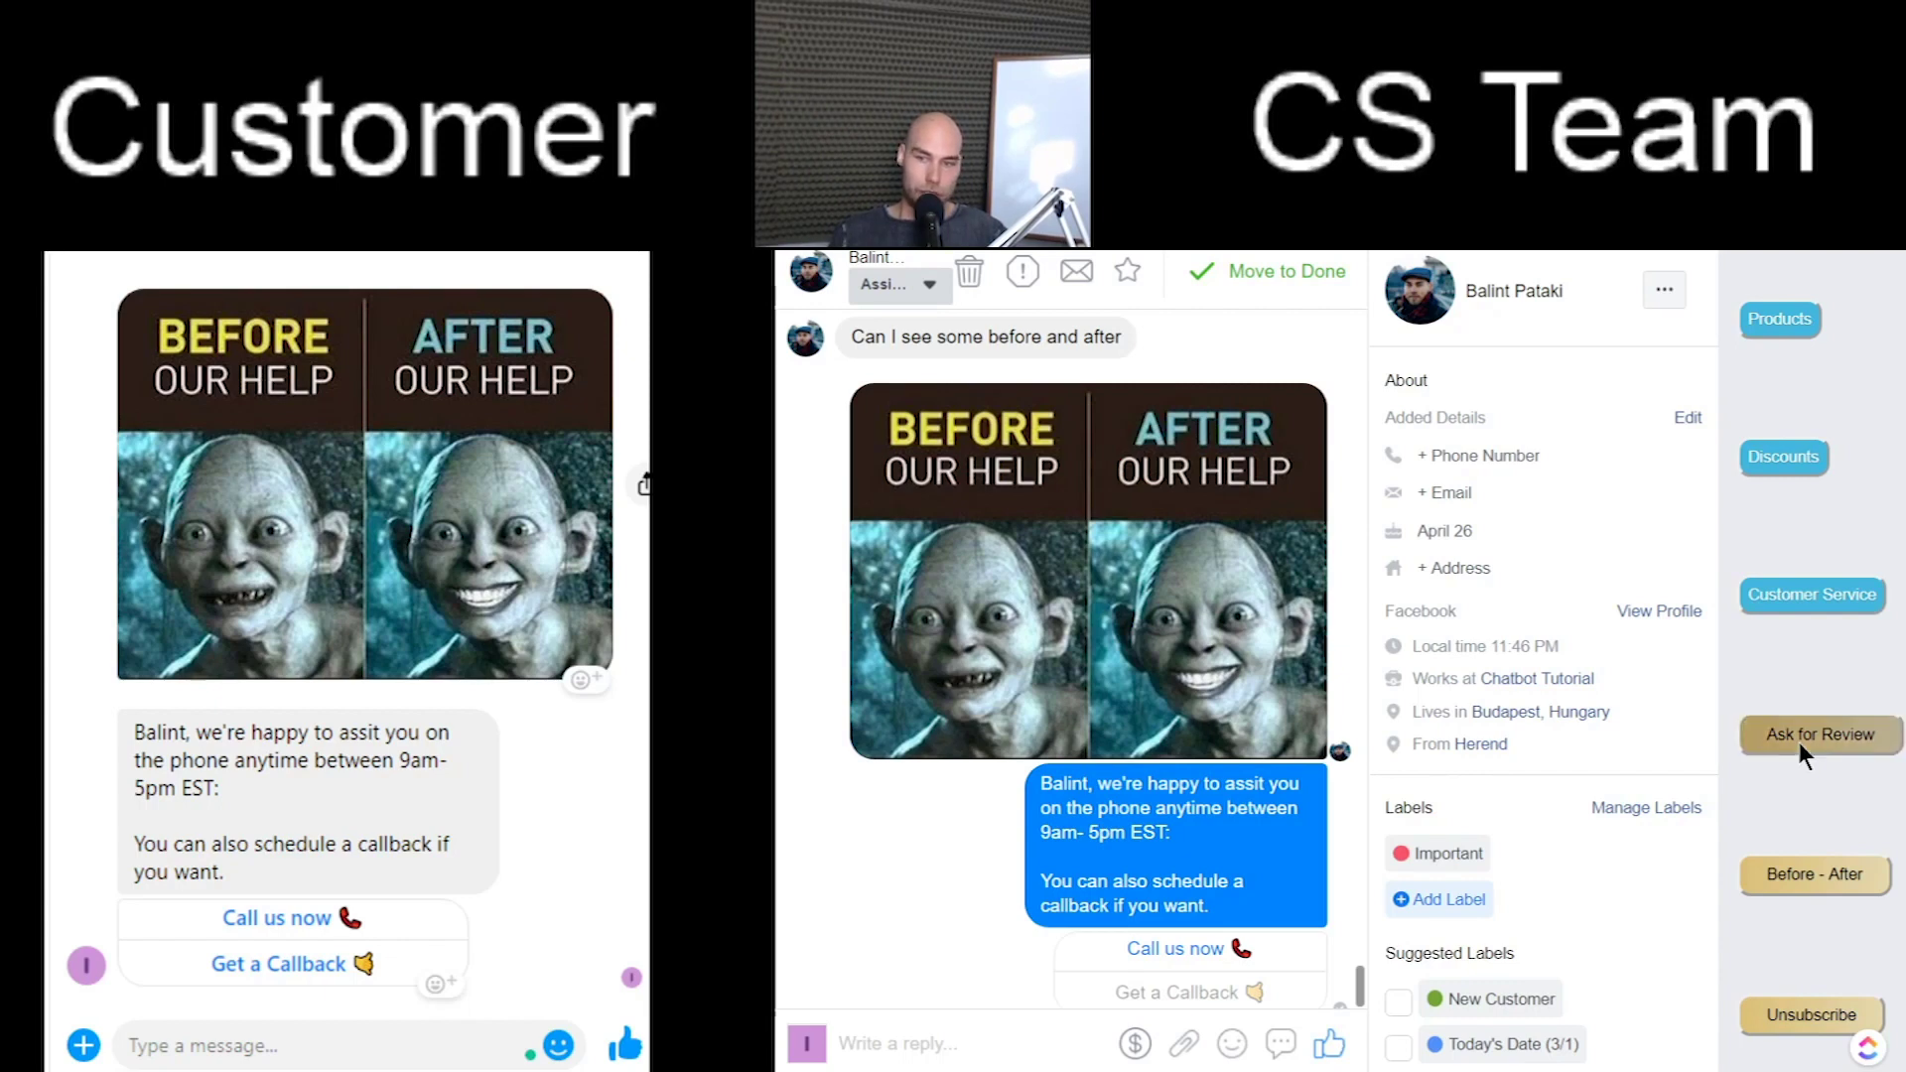
drag(1765, 873, 1777, 874)
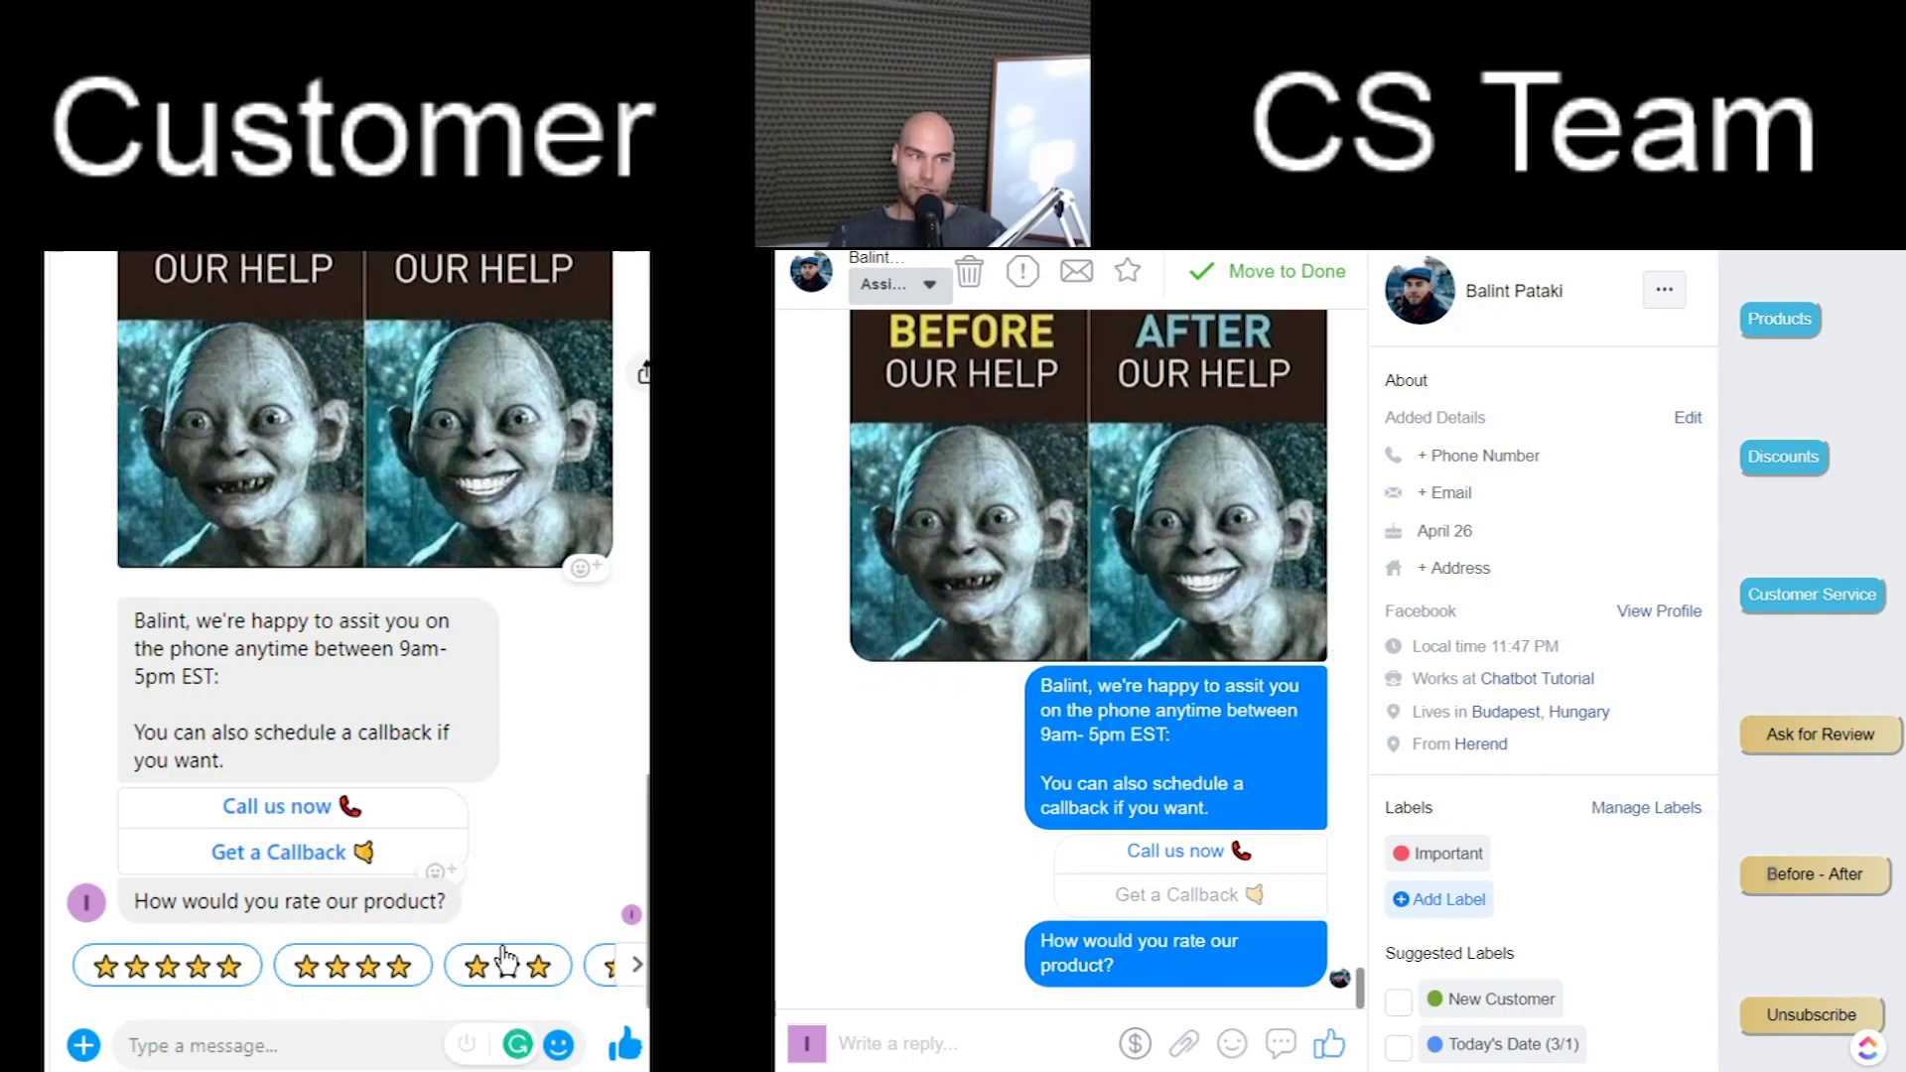
click(165, 973)
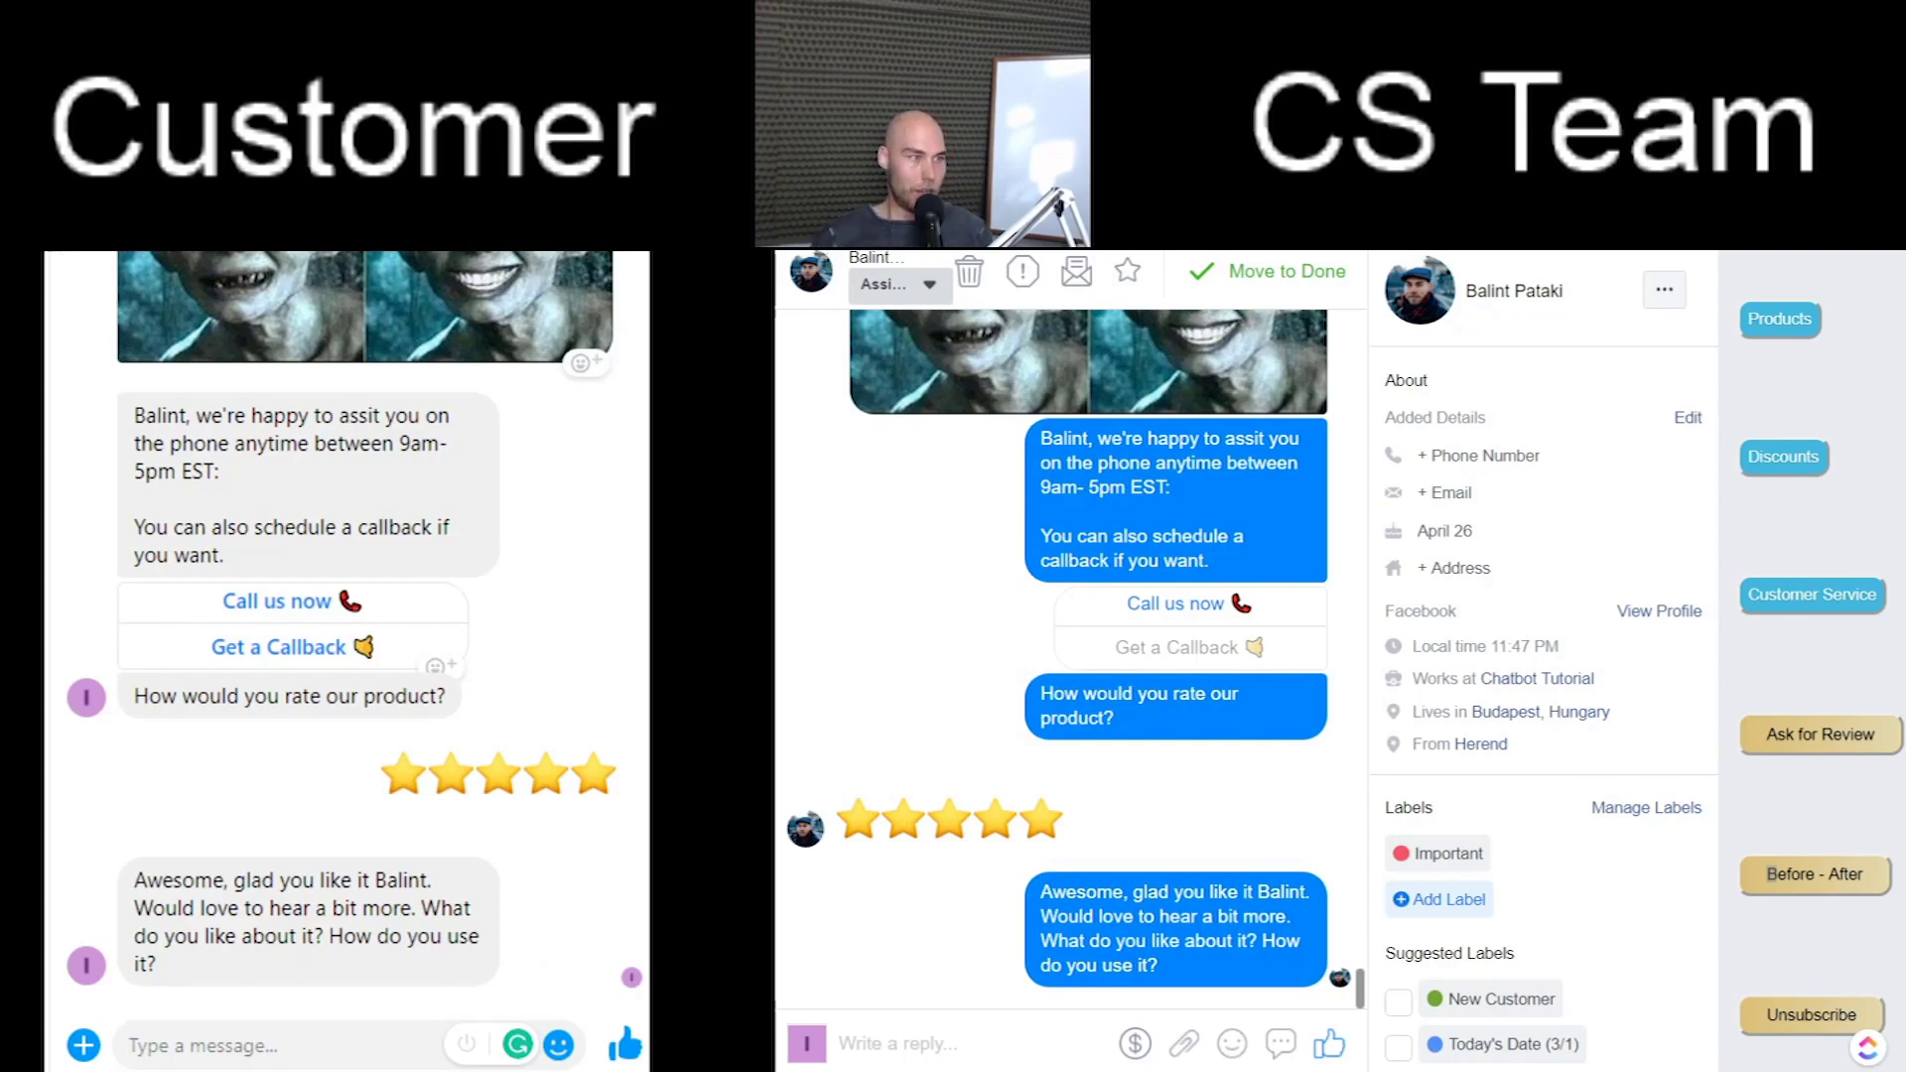
Send the customer's feedback 'It's just very nice and easy to use'.
text(It's s)
key(BackSpace)
key(BackSpace)
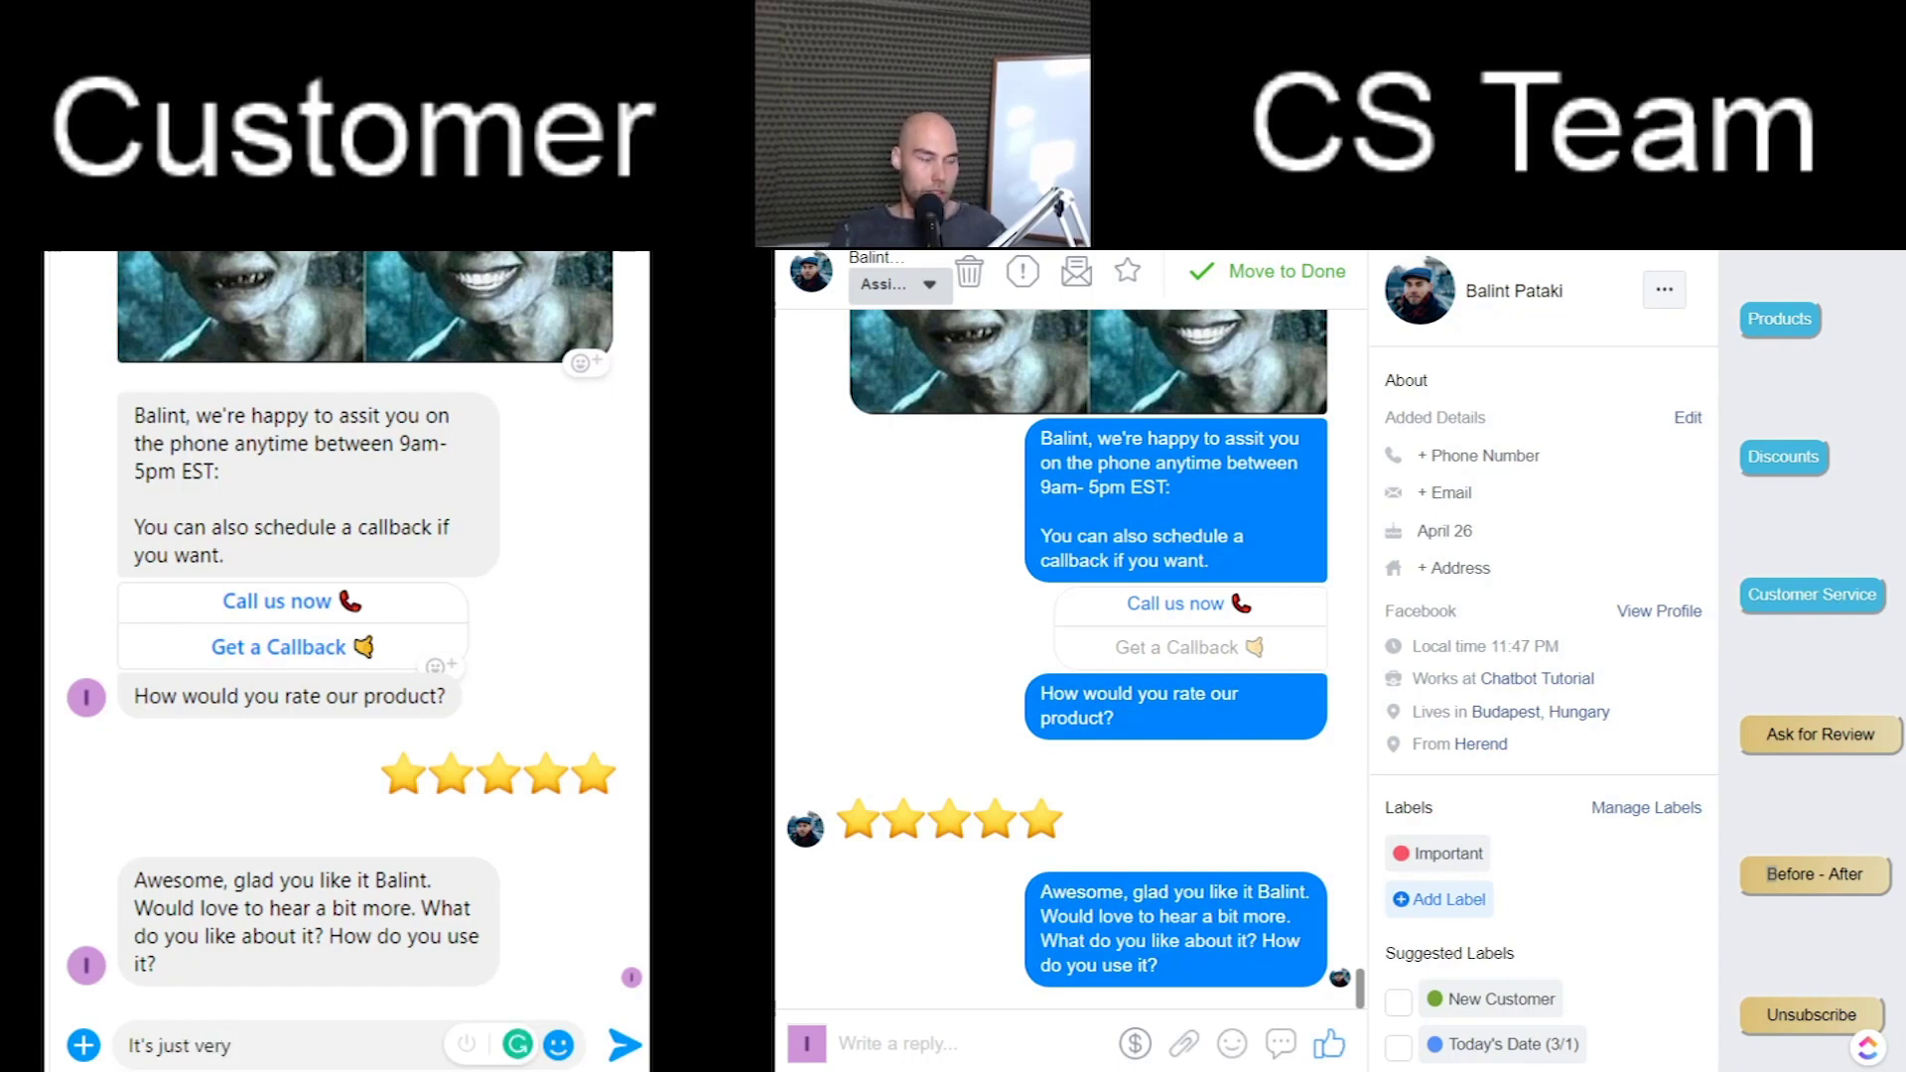
text(y to use)
key(Return)
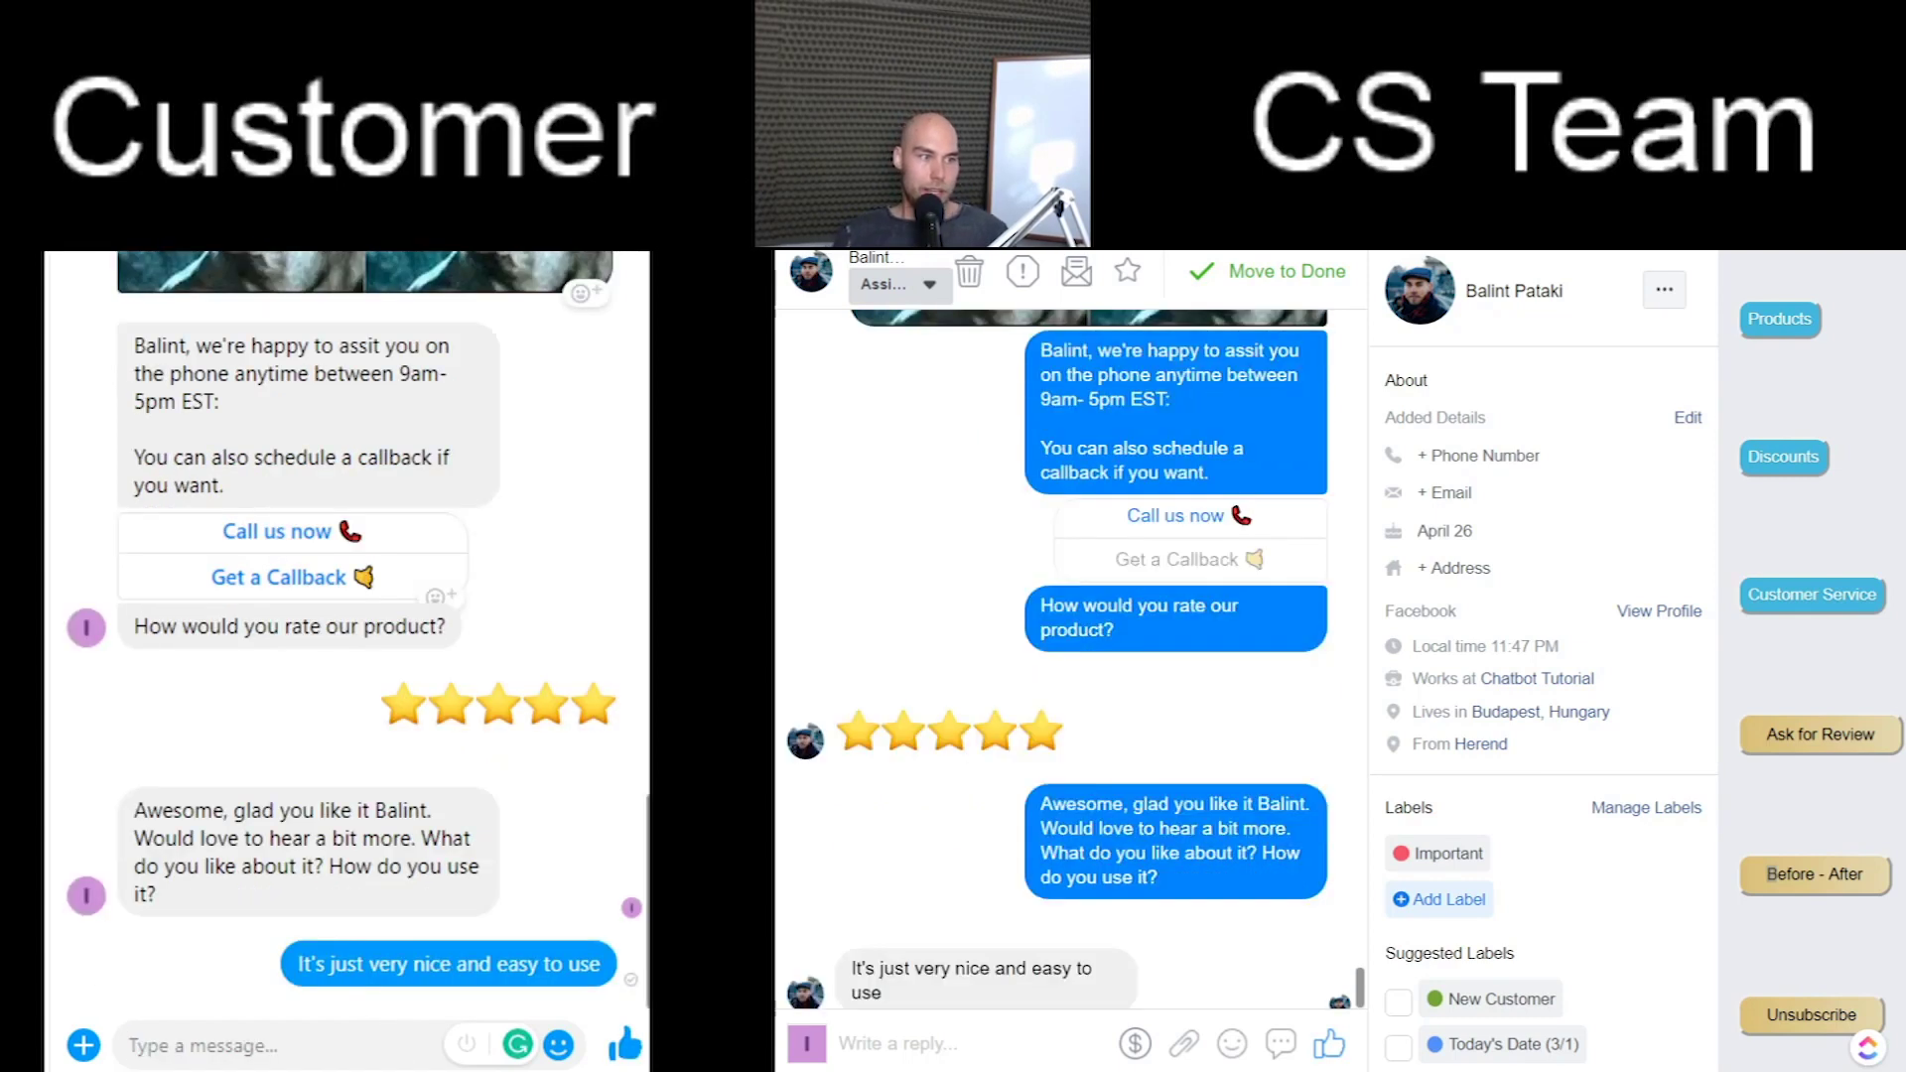